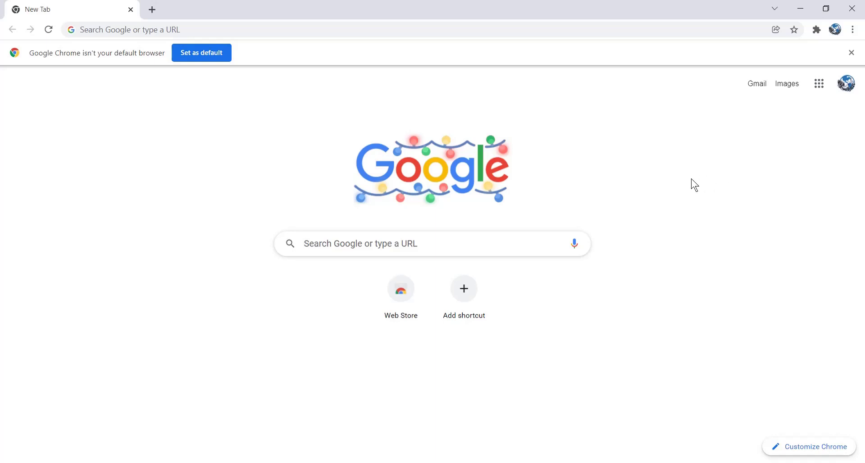
Step: Search Chrome for 'google sites' and open the Google Sites sign-in result
click(110, 31)
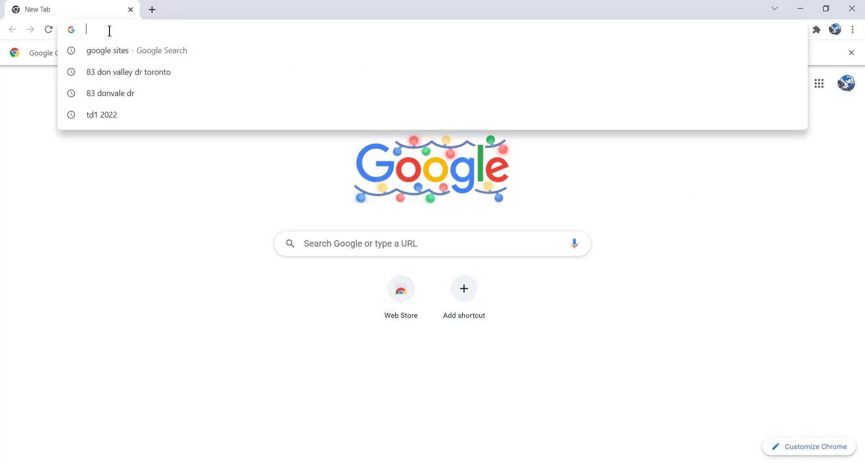
click(121, 57)
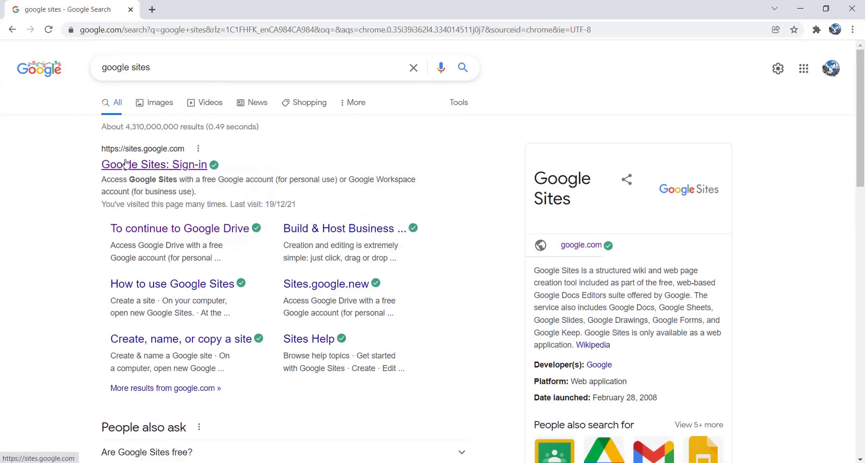
click(126, 163)
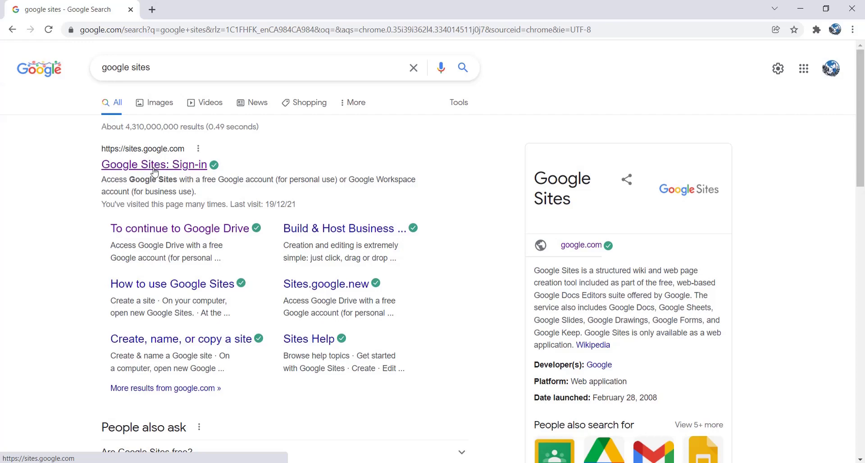
click(155, 168)
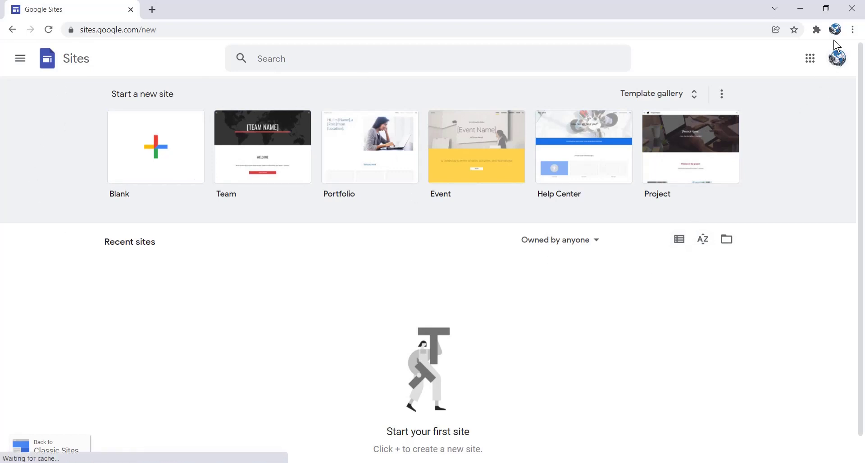
Step: Check the signed-in account details on the Google Sites start page
click(838, 64)
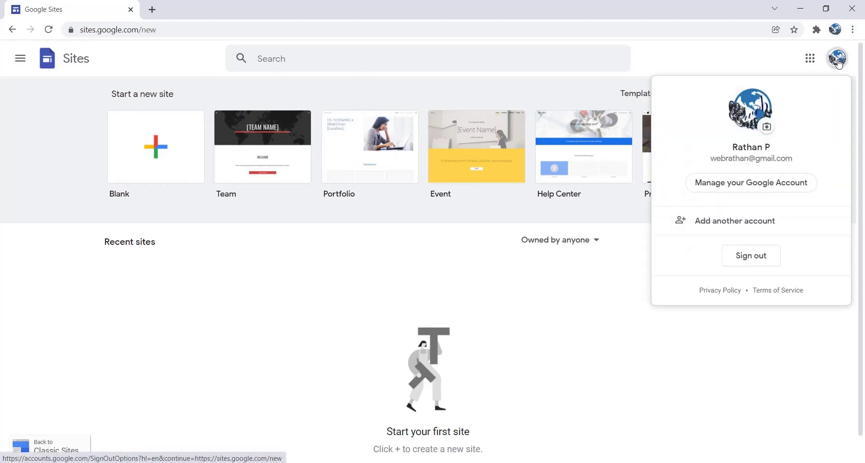
click(660, 68)
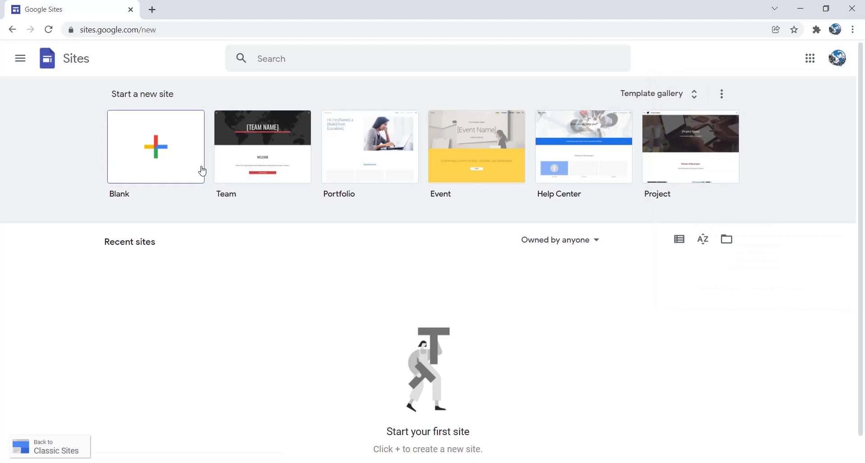
scroll(325, 288, down, 1)
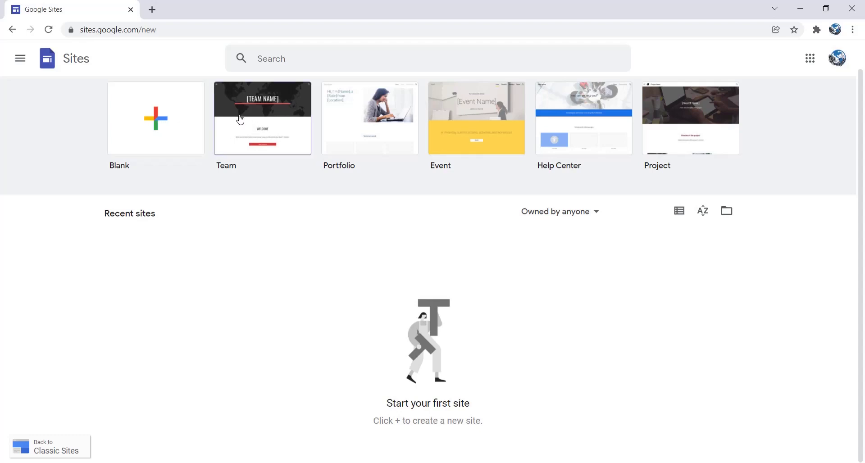
scroll(585, 126, up, 1)
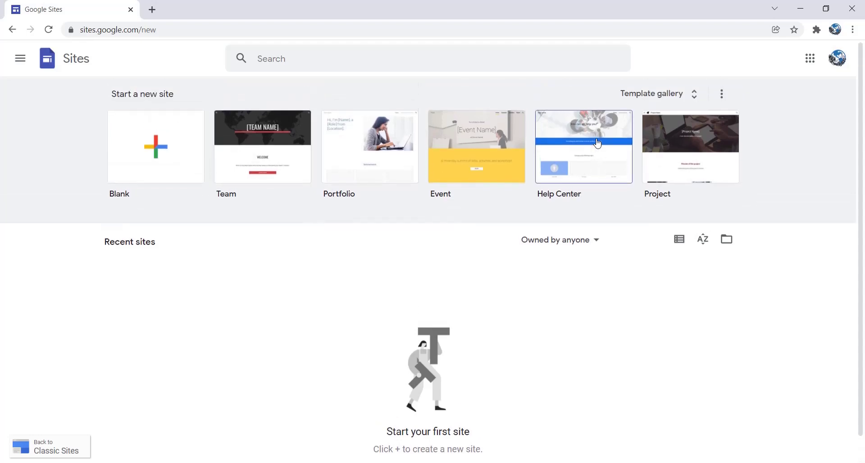
Step: Browse the full template gallery's Personal, Work, Small business and Education categories
click(694, 95)
scroll(158, 251, down, 2)
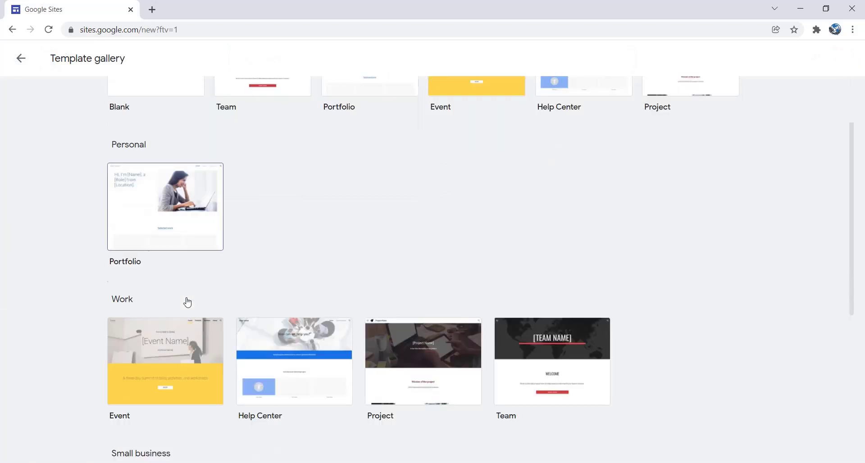
scroll(187, 300, down, 2)
scroll(169, 233, down, 2)
scroll(148, 234, down, 1)
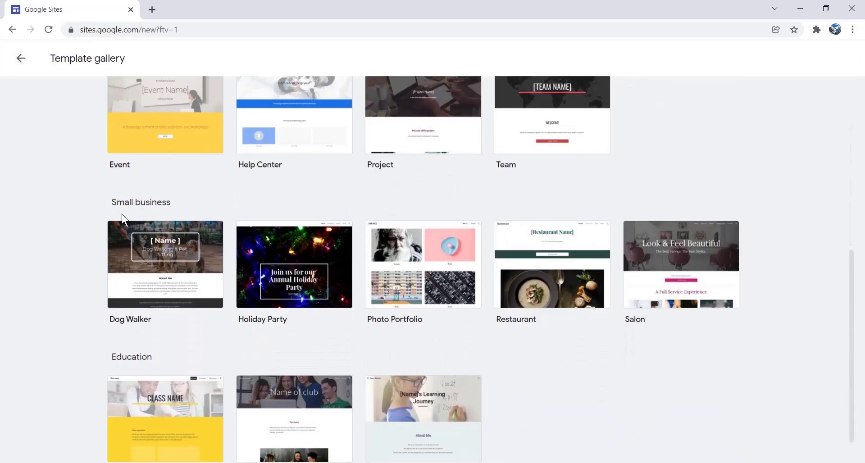
scroll(142, 347, down, 1)
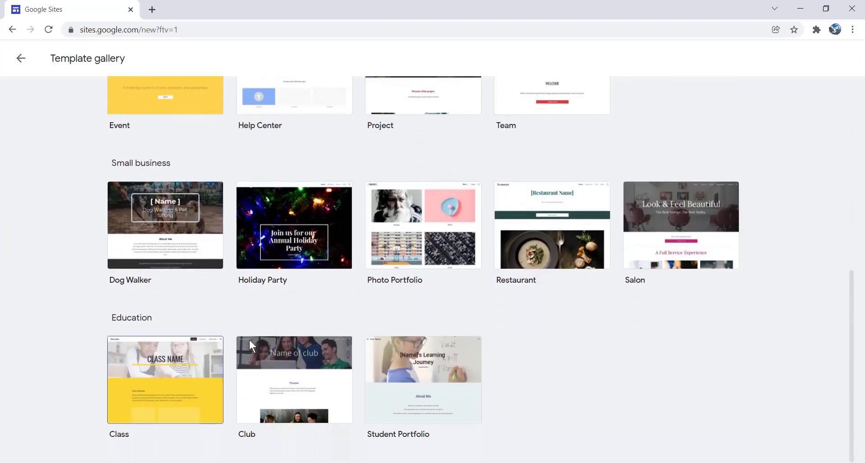
scroll(250, 341, up, 3)
scroll(295, 341, up, 6)
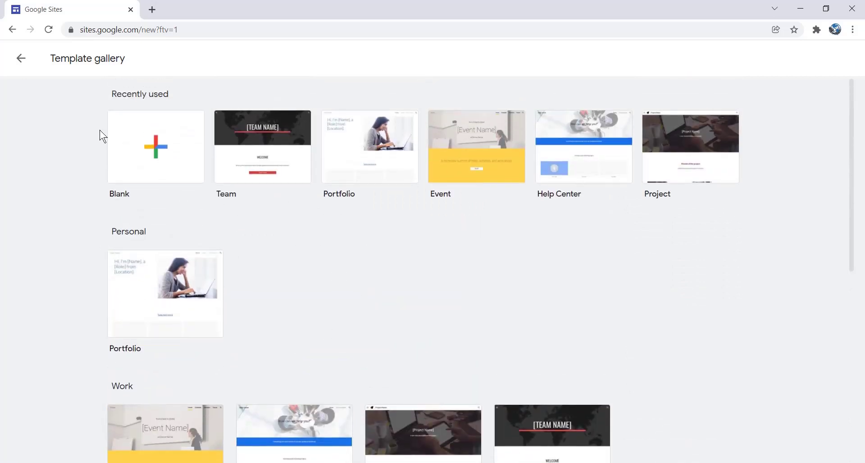
Step: Start a Blank site, titling the page and naming the site 'webrathan'
click(154, 149)
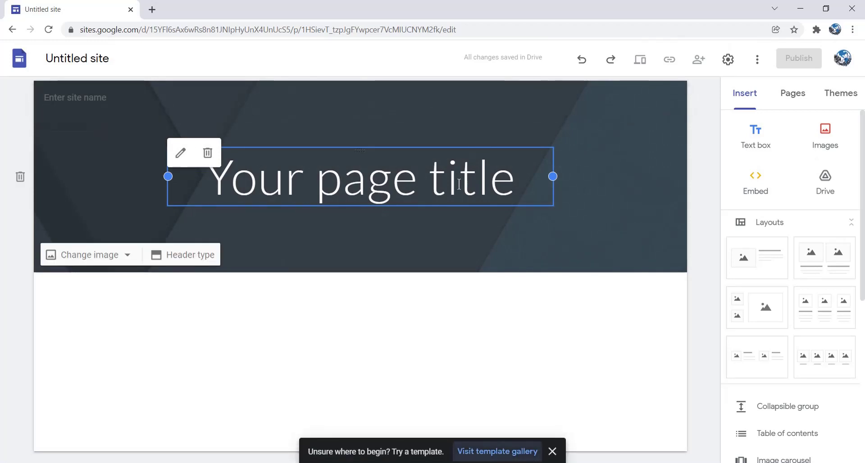
click(517, 179)
key(BackSpace)
key(BackSpace)
key(BackSpace)
key(BackSpace)
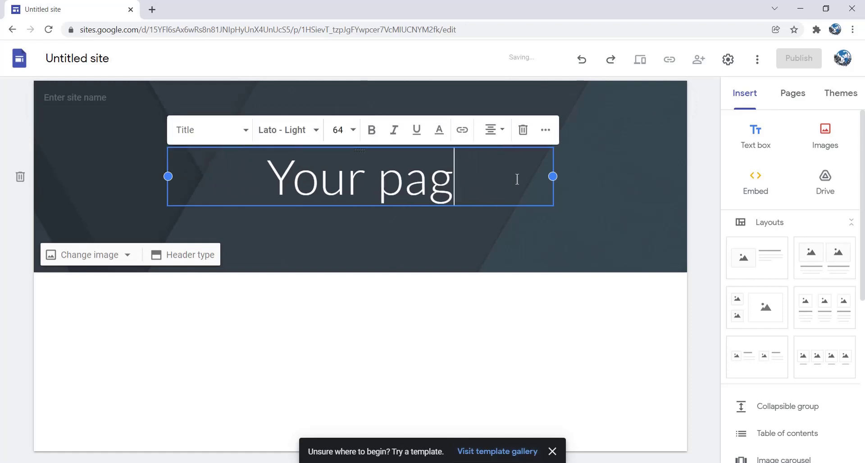
key(BackSpace)
key(BackSpace)
key(BackSpace)
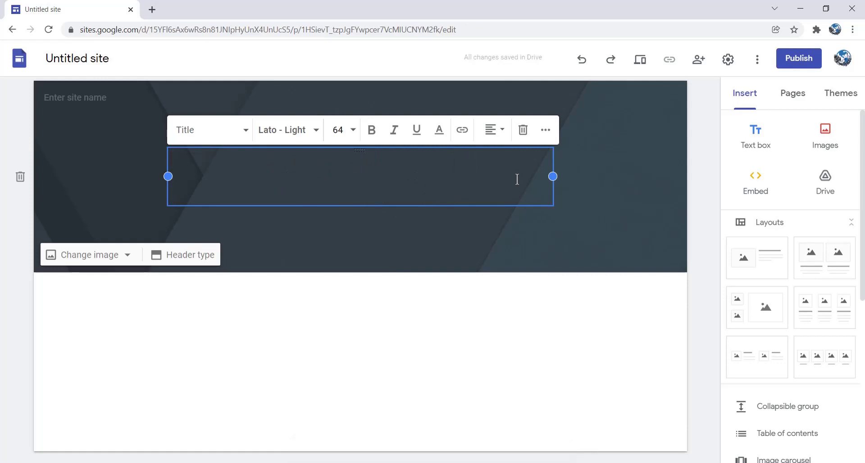
text(we)
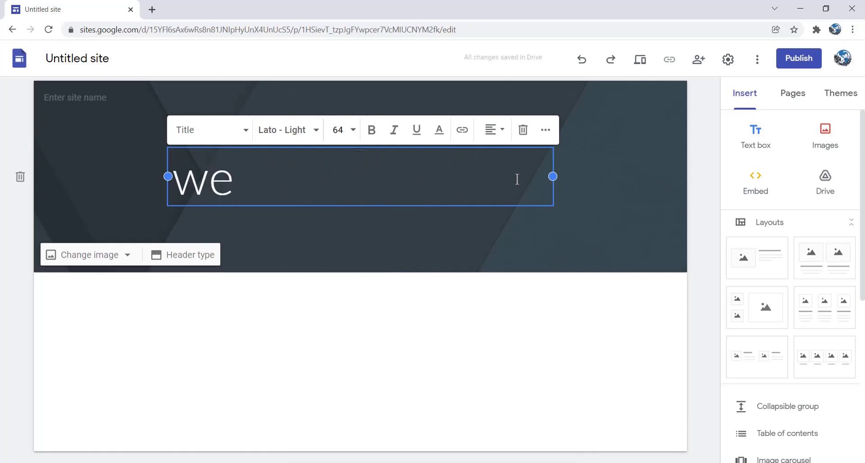
text(brathan)
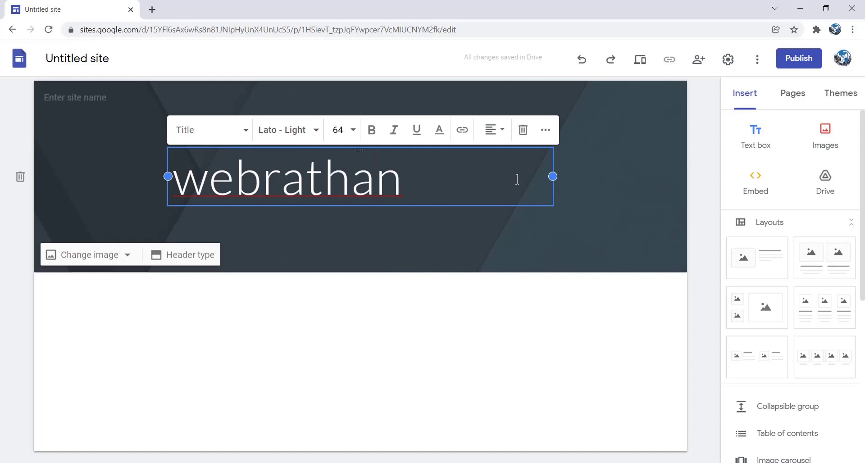
click(62, 98)
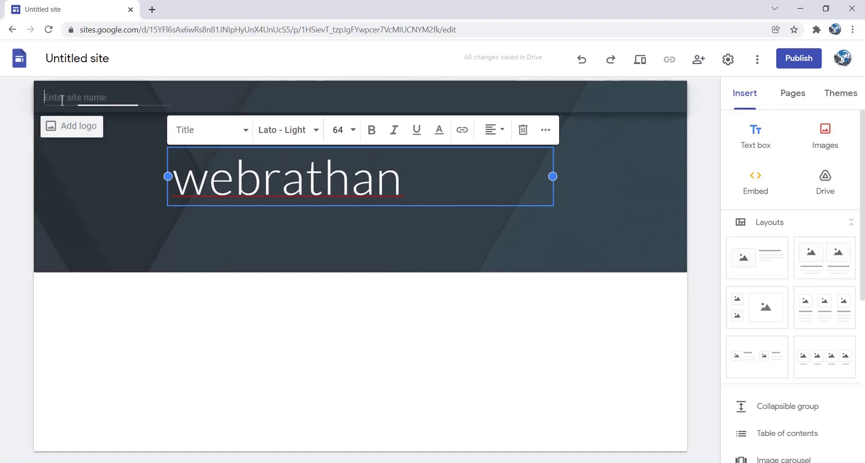
text(w)
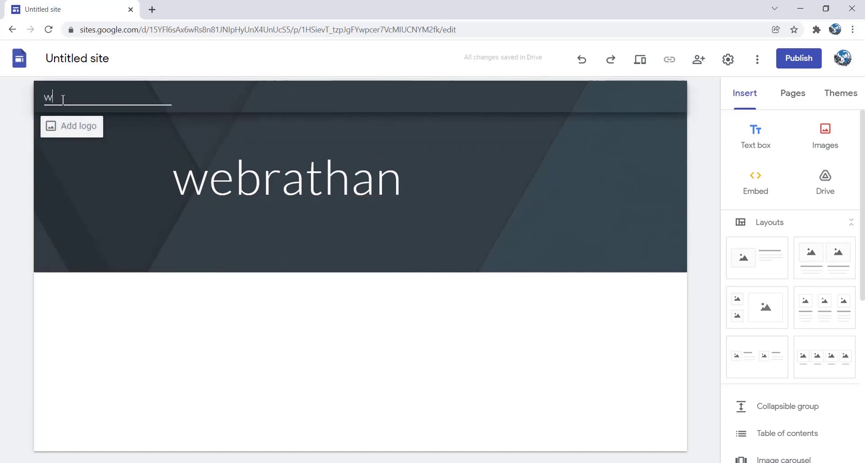
text(ebrathan)
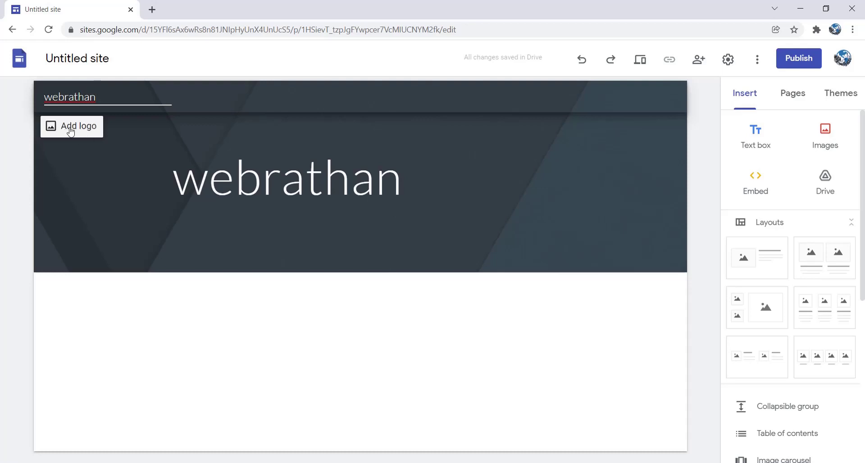
Step: Upload the local webrathan folder (5 files) into My Drive via Google Drive
click(153, 10)
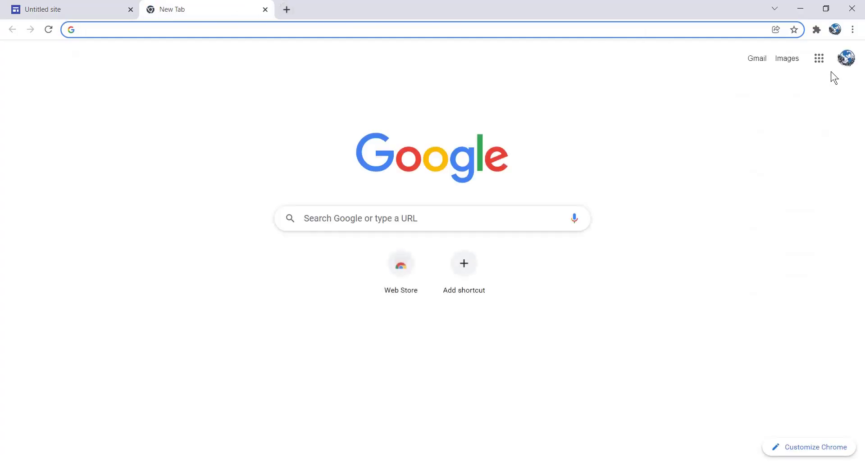
click(818, 58)
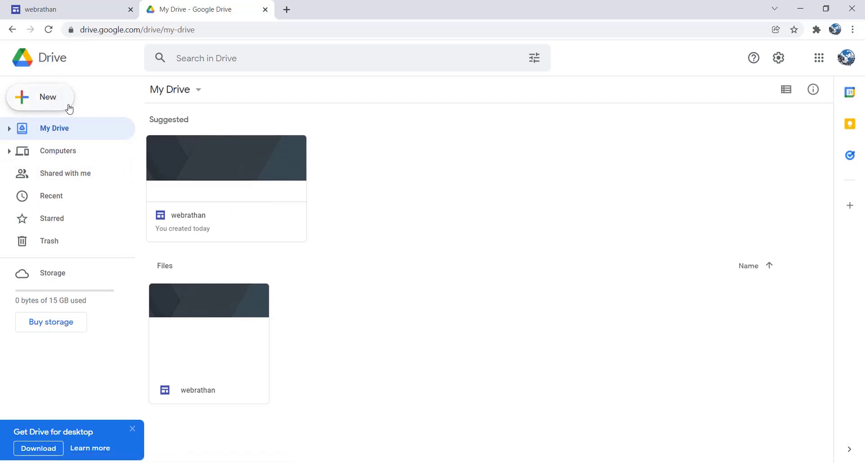
click(43, 96)
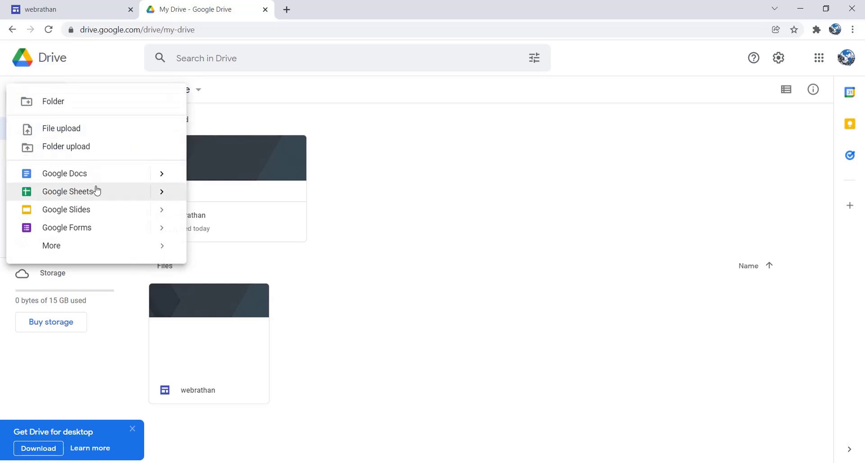
click(74, 151)
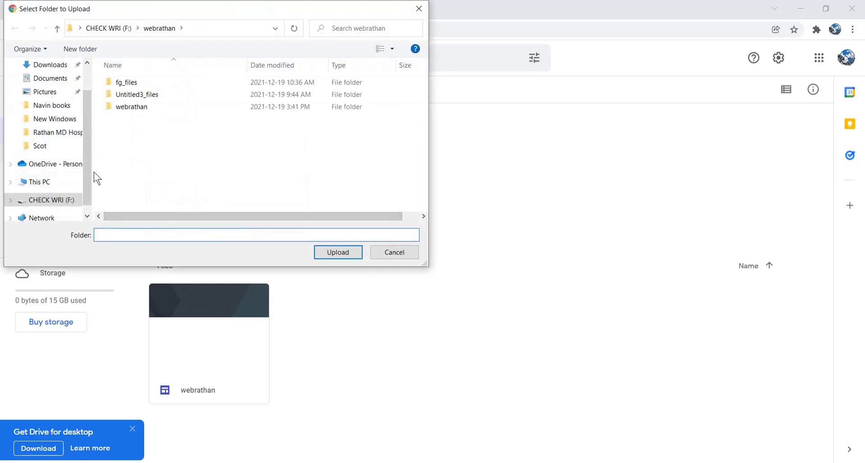
scroll(70, 181, down, 1)
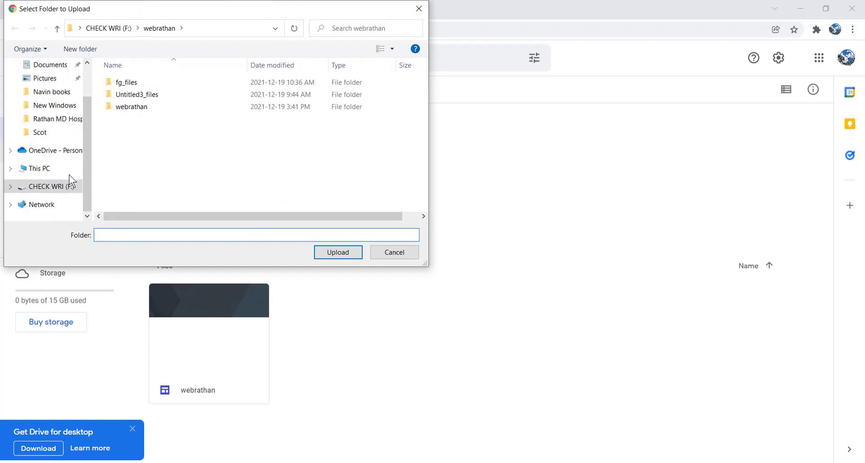
click(128, 108)
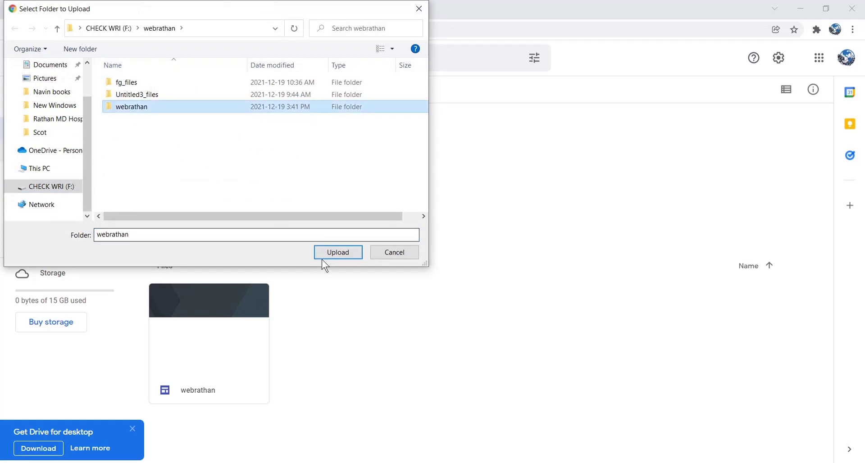
click(338, 254)
click(482, 107)
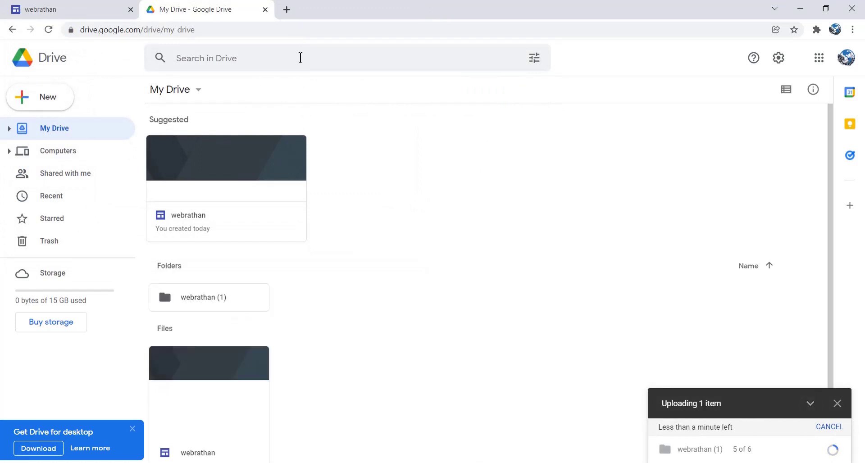
Step: Upload Slide1.JPG from the computer as the site logo beside the webrathan title
click(75, 9)
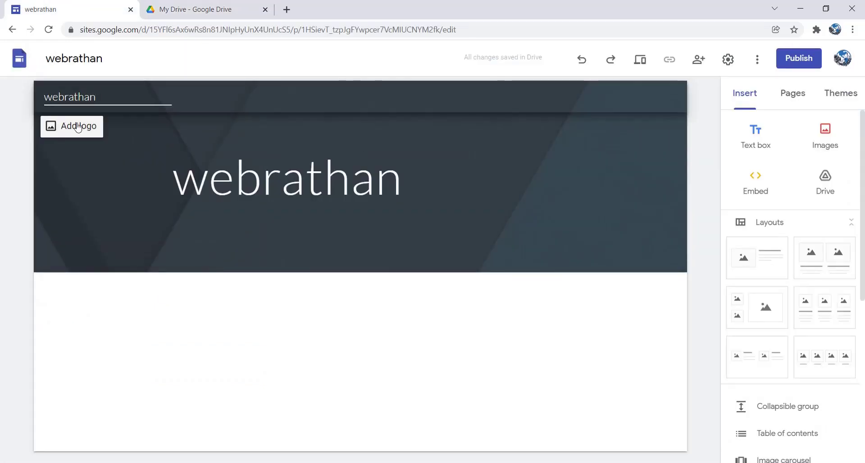
click(75, 128)
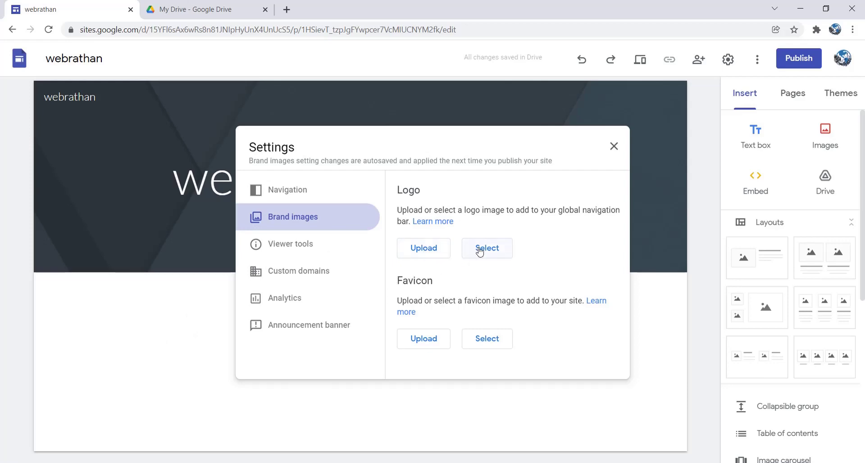
click(426, 249)
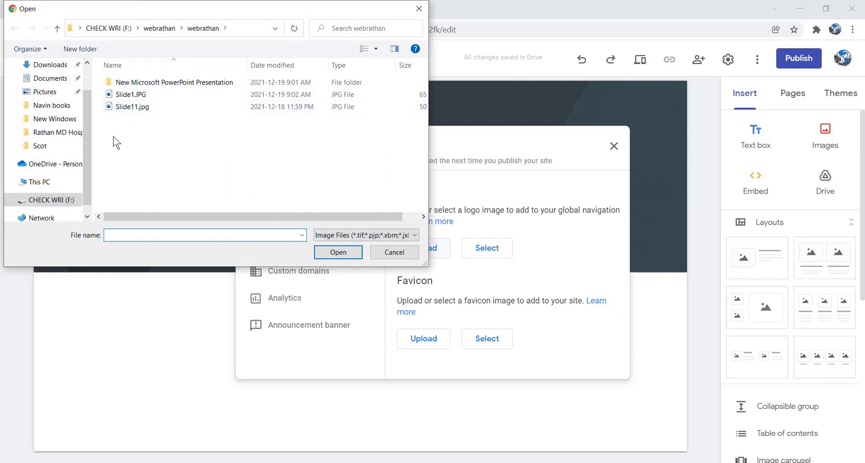
click(138, 95)
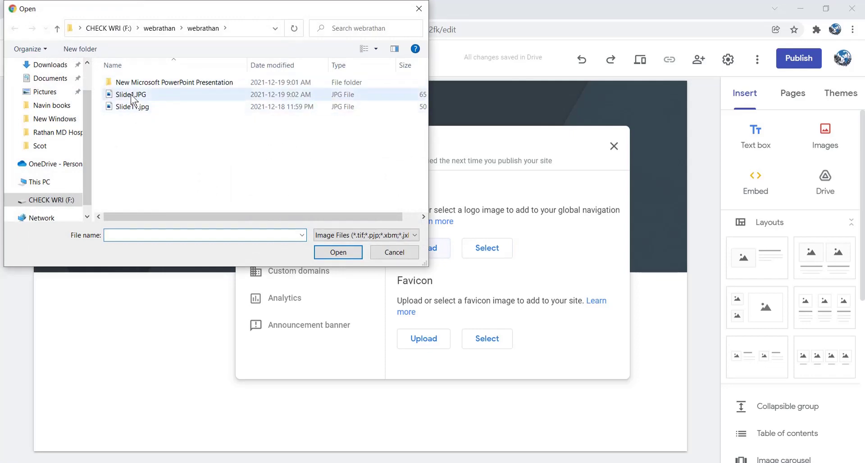
click(345, 252)
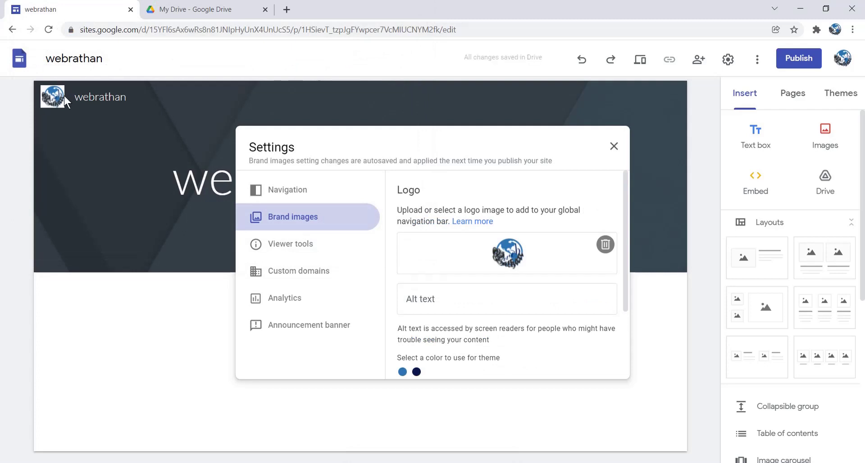
click(613, 148)
mouse_move(53, 96)
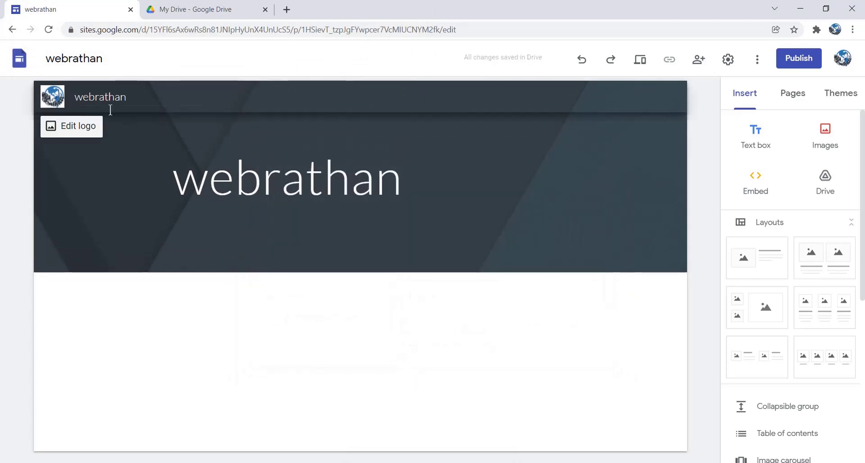
click(53, 102)
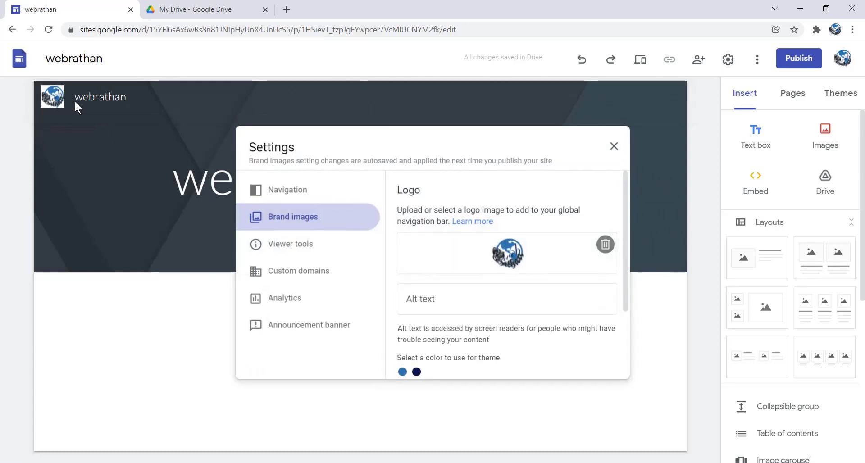
Step: Delete the current site logo from Brand images
click(605, 245)
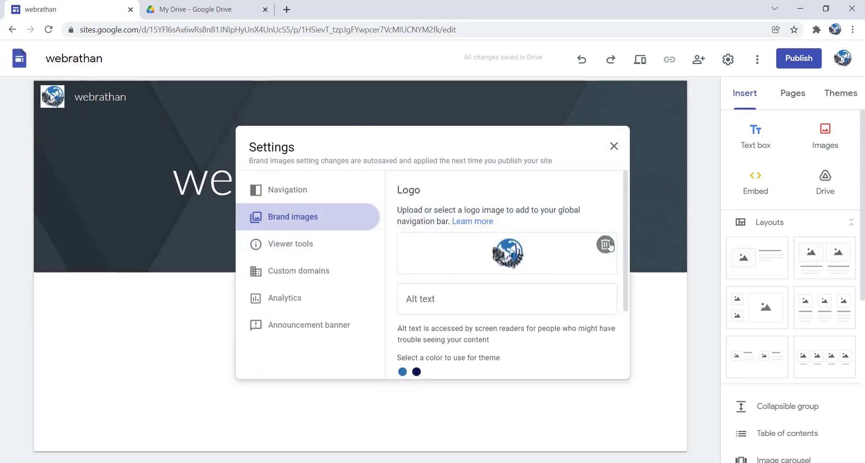
click(613, 146)
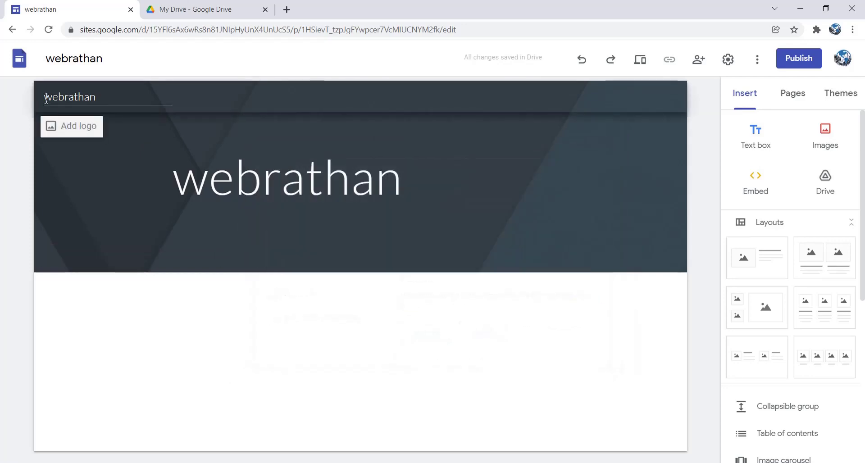
click(46, 98)
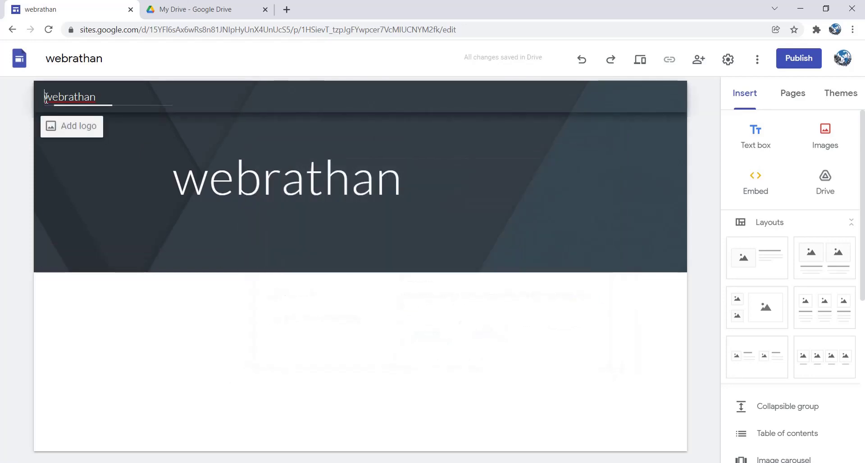
click(63, 127)
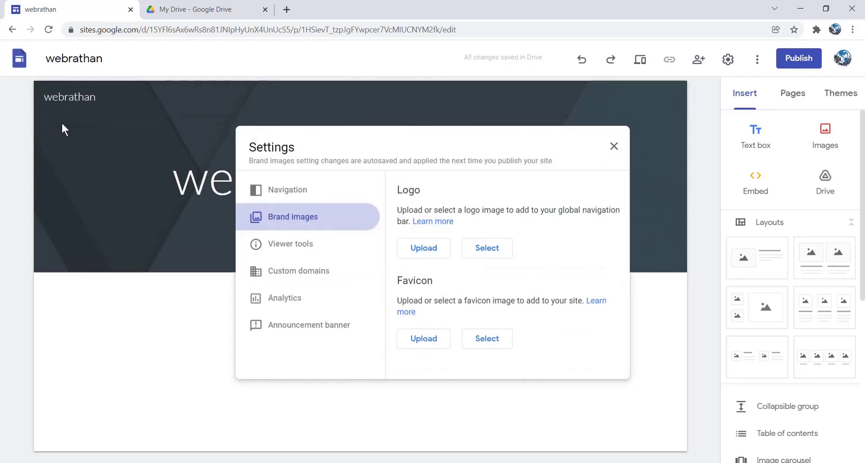
Step: Set the larger Slide1.JPG from Drive as the new site logo
click(490, 255)
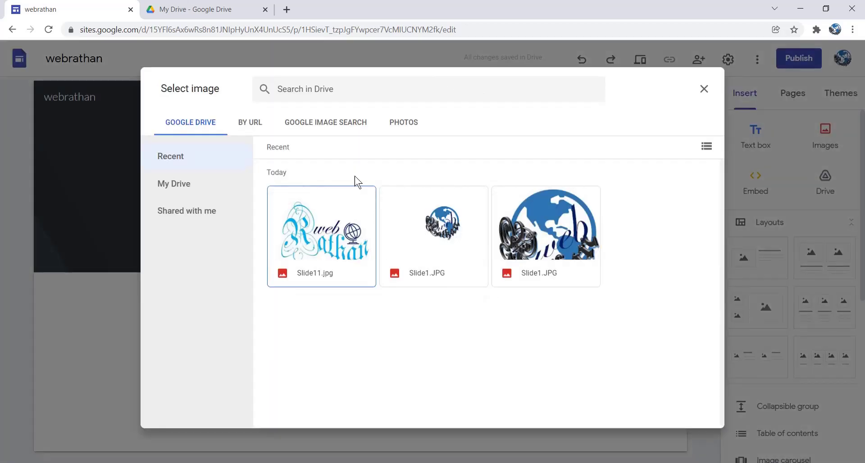
click(445, 227)
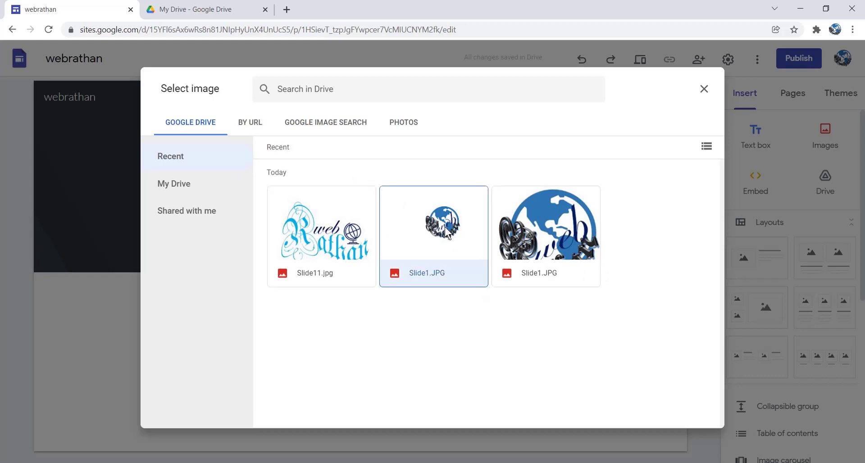
click(544, 232)
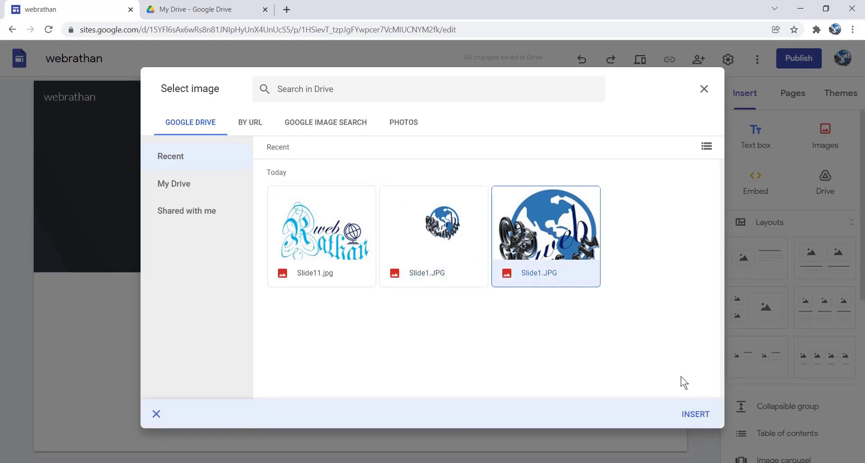
click(693, 418)
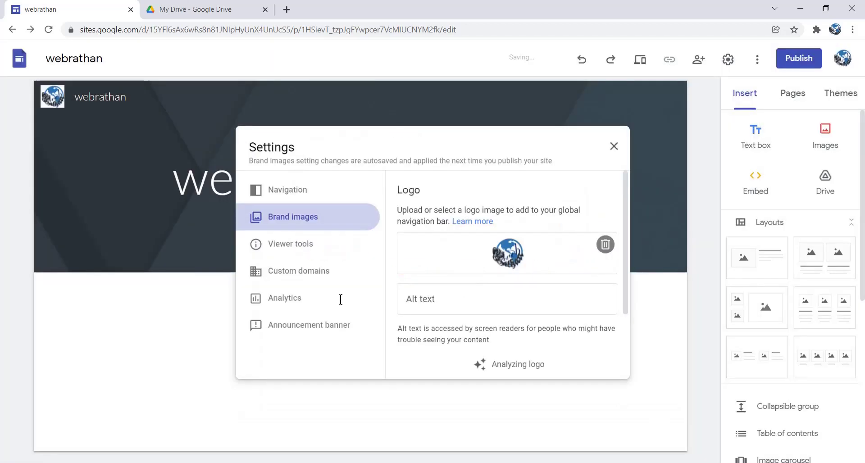
click(613, 146)
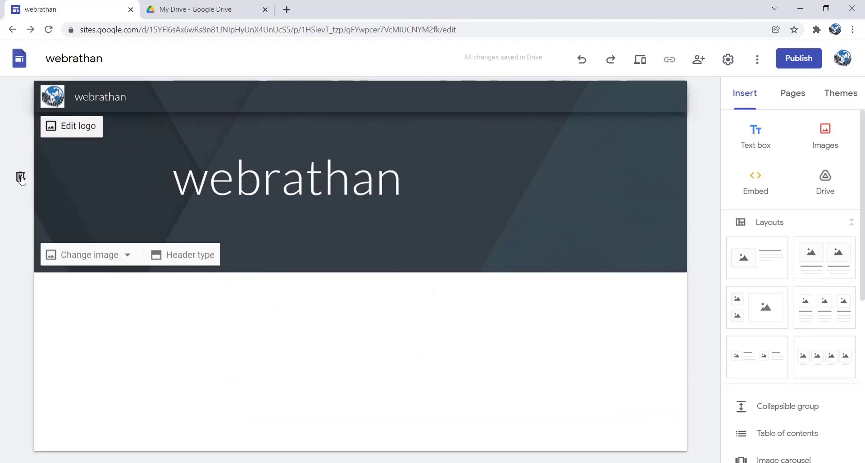
mouse_move(138, 271)
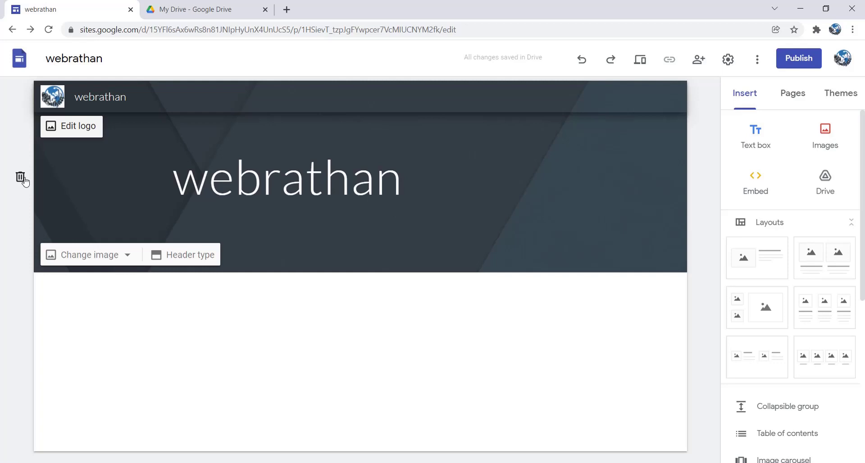
Step: Set Slide11.jpg from the Drive webrathan (1) folder as the header background
click(128, 261)
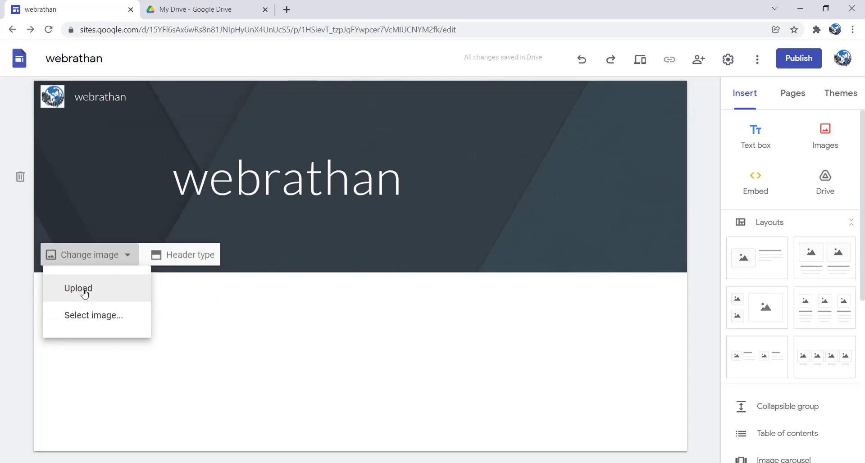
click(95, 317)
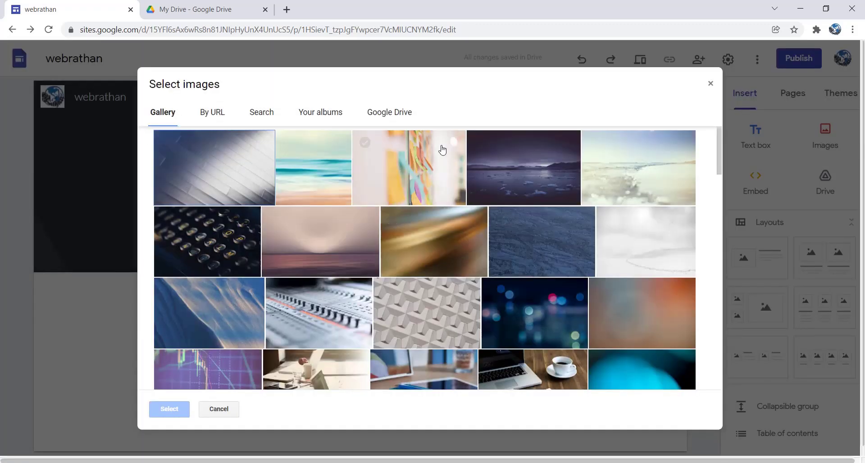
scroll(556, 257, down, 5)
scroll(558, 257, down, 5)
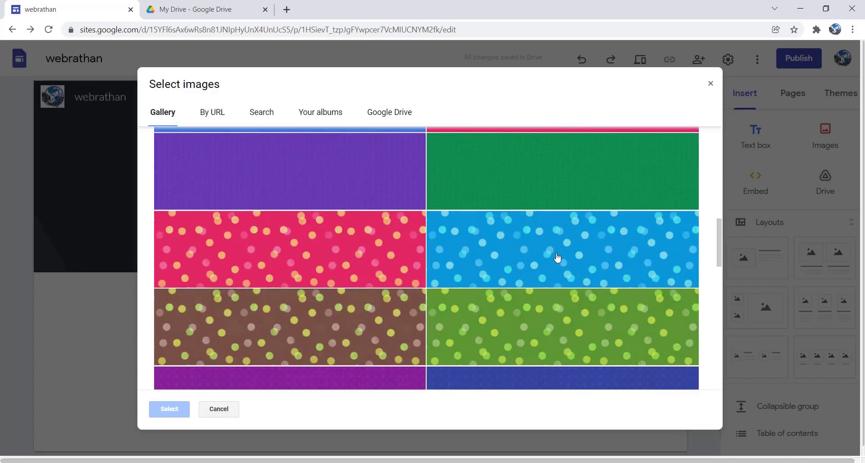
scroll(532, 234, up, 5)
scroll(451, 180, up, 5)
click(391, 113)
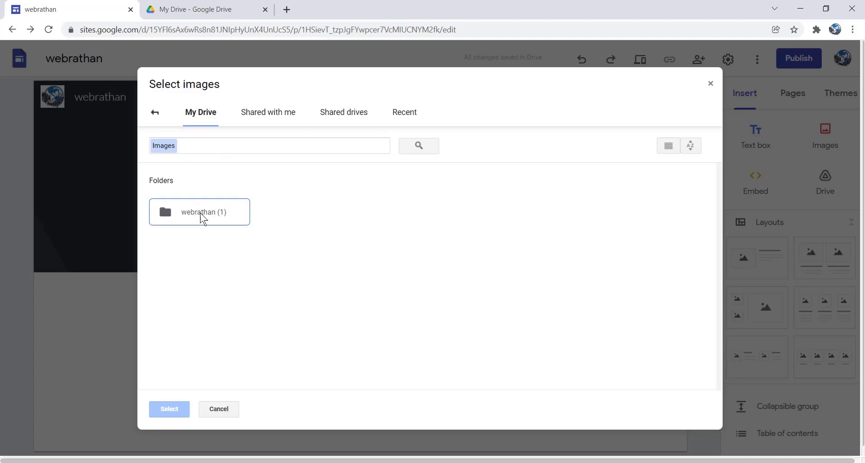
double_click(201, 215)
click(302, 319)
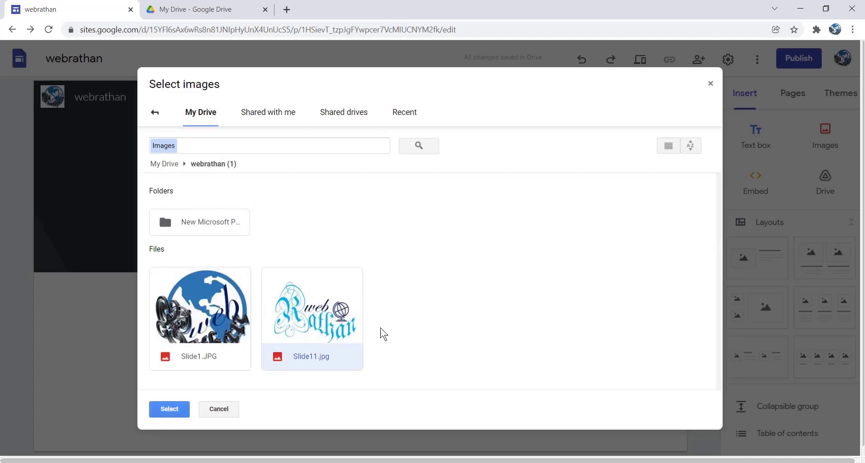
click(178, 411)
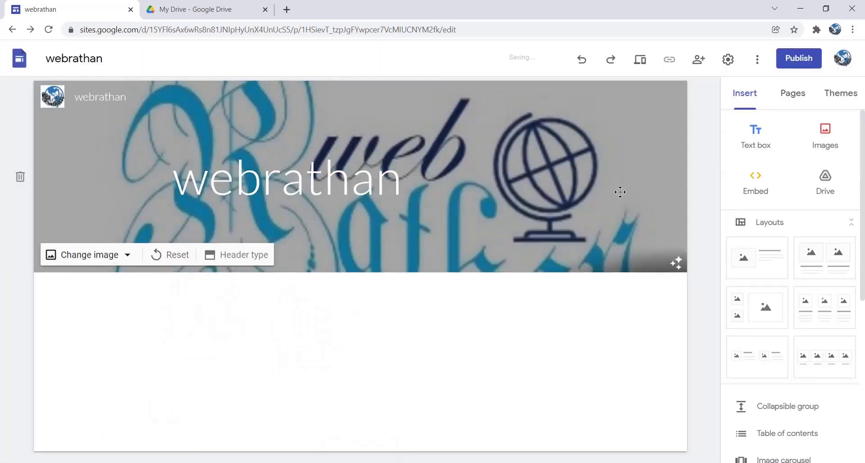
mouse_move(270, 191)
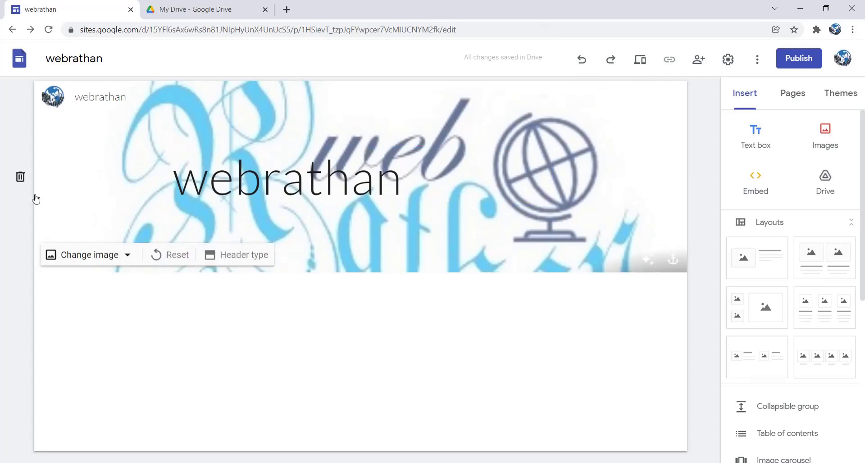
Step: Replace the header background with the grey diagonal-panel gallery image
click(127, 255)
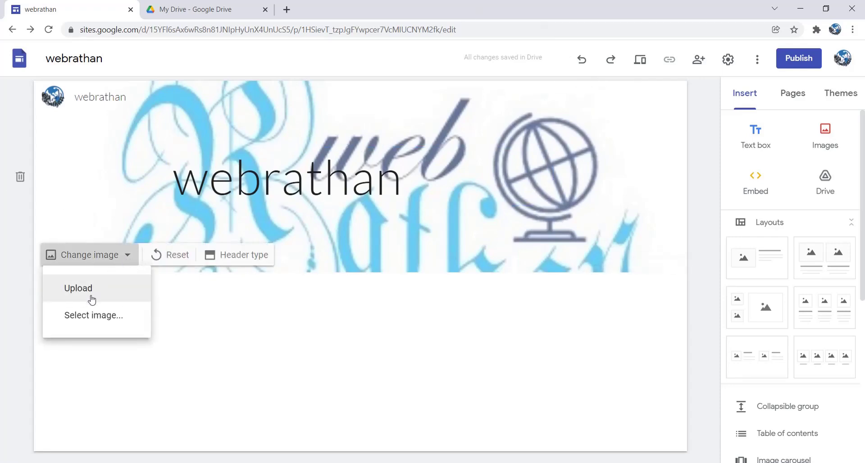
click(101, 317)
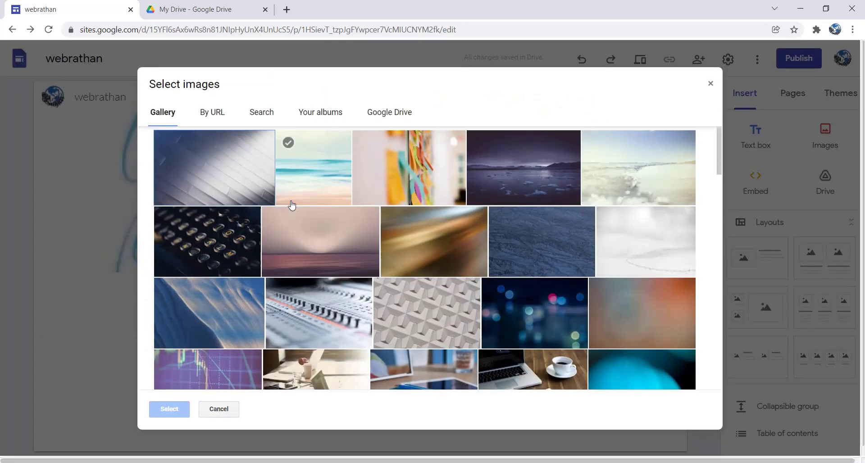
click(226, 173)
scroll(521, 246, down, 5)
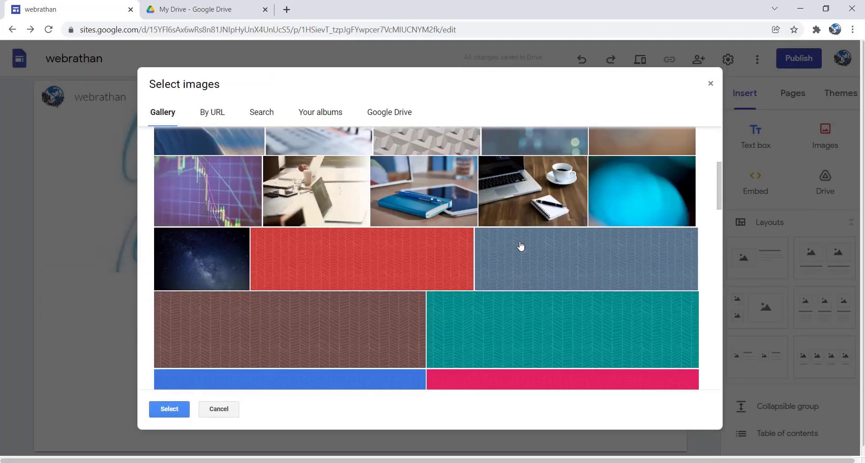
scroll(521, 246, down, 3)
scroll(521, 245, down, 5)
scroll(521, 246, up, 4)
scroll(521, 246, up, 6)
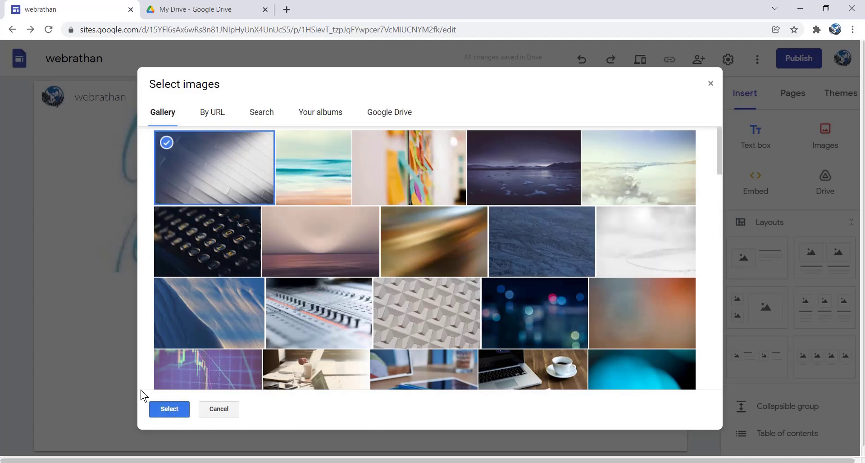
click(155, 408)
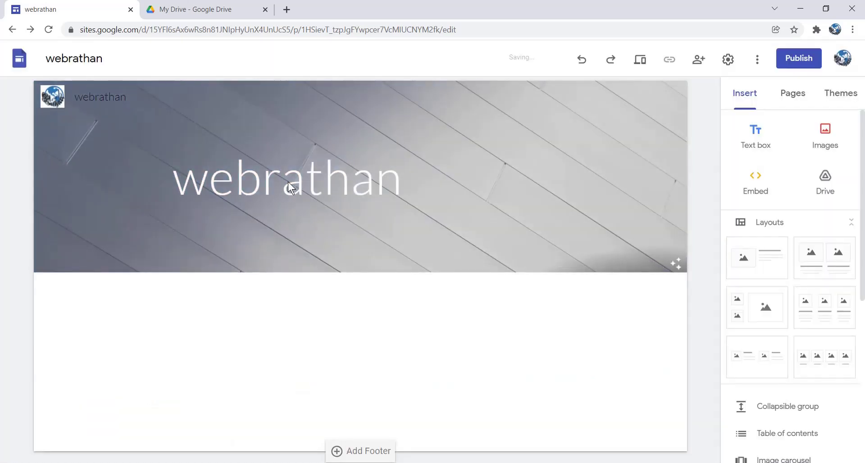
Step: Format the webrathan header title in Georgia, size 72, coloured red
click(288, 186)
drag(405, 180, 180, 183)
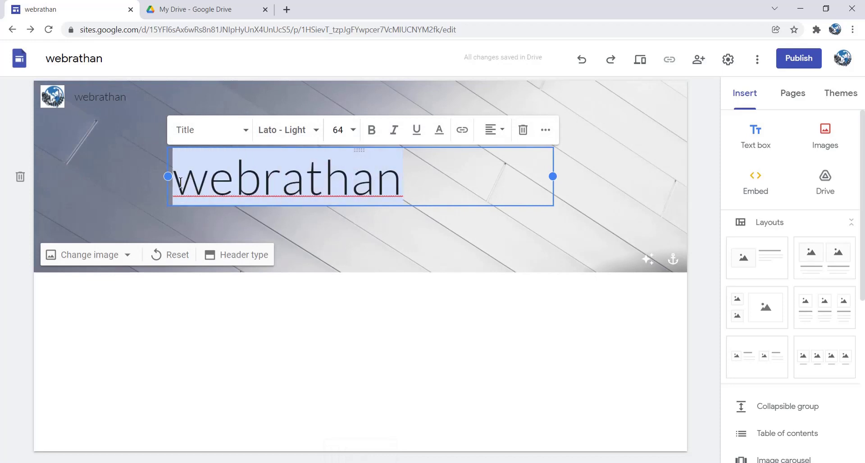
click(242, 138)
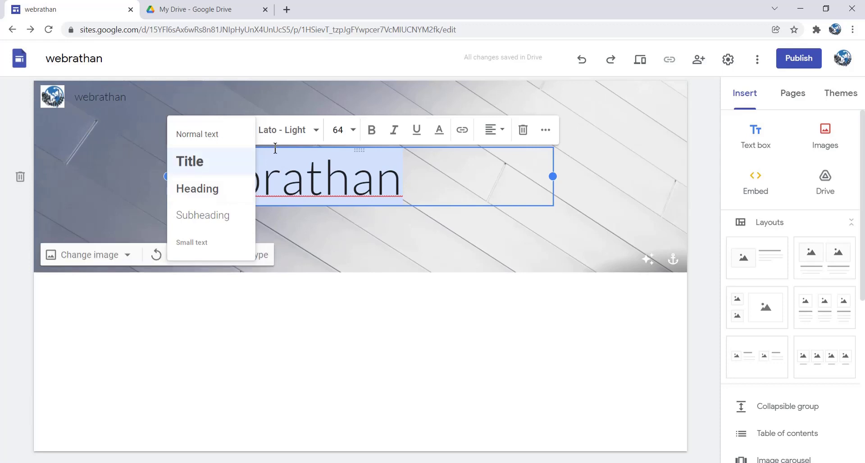
click(316, 130)
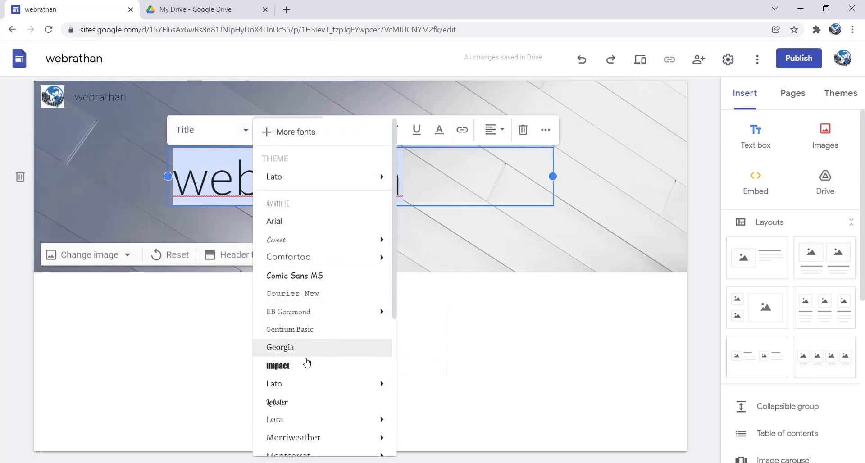
scroll(307, 363, down, 3)
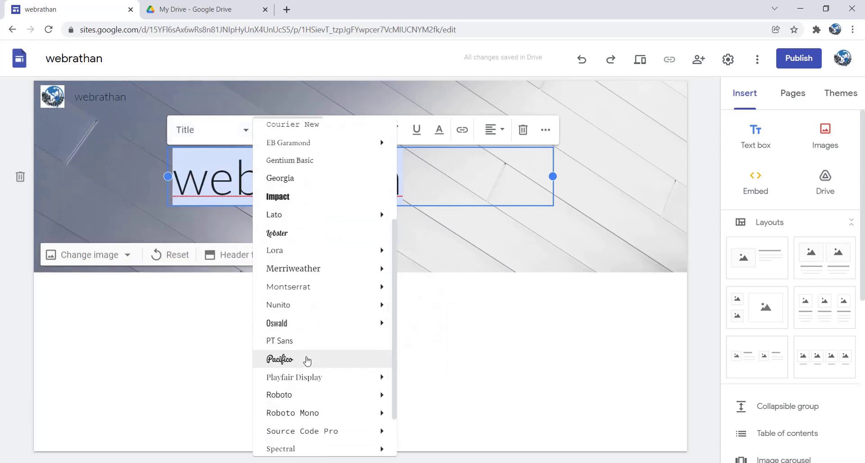
click(285, 180)
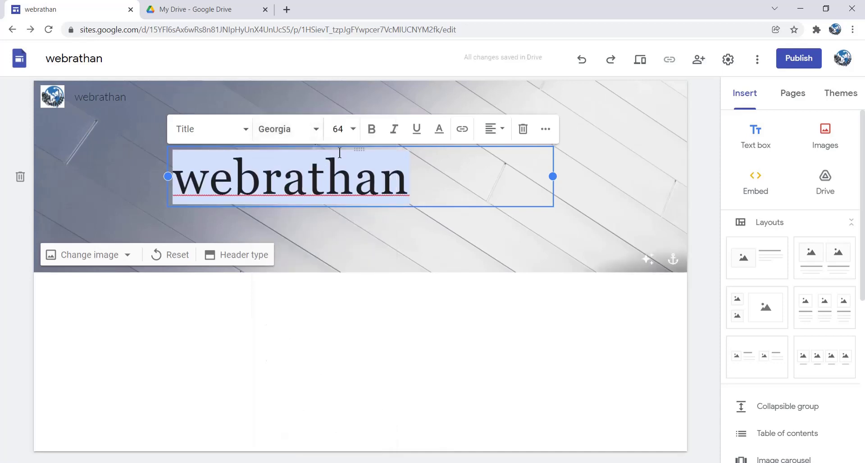
click(352, 130)
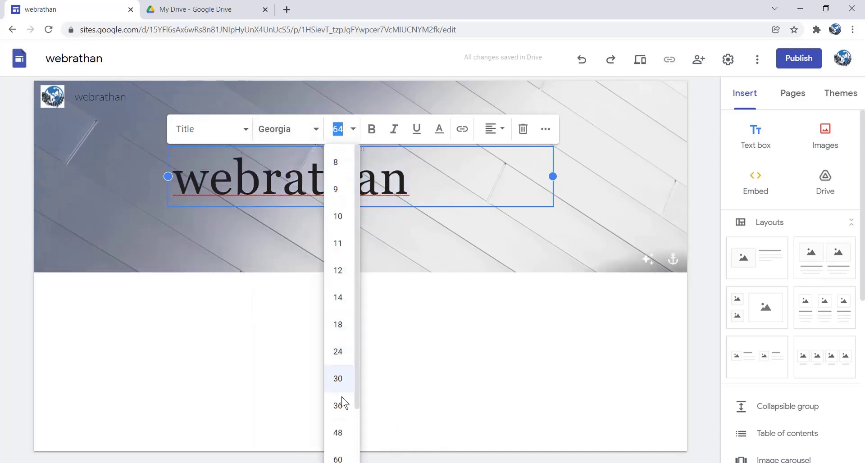
scroll(342, 401, down, 2)
click(339, 420)
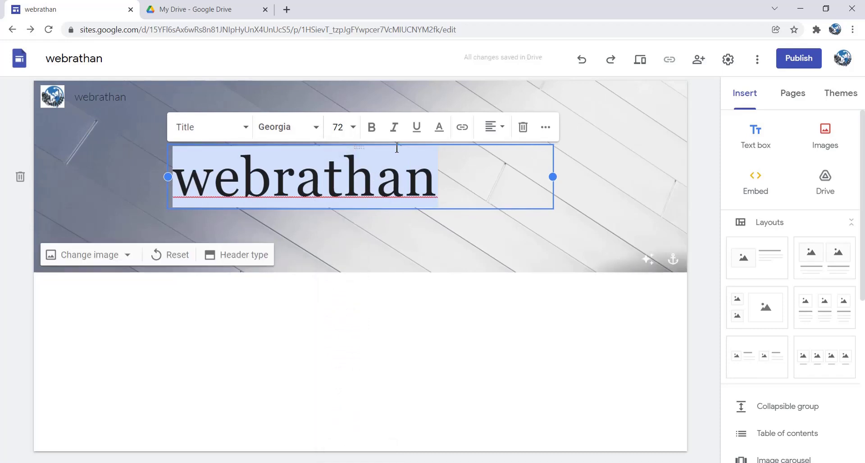
click(439, 128)
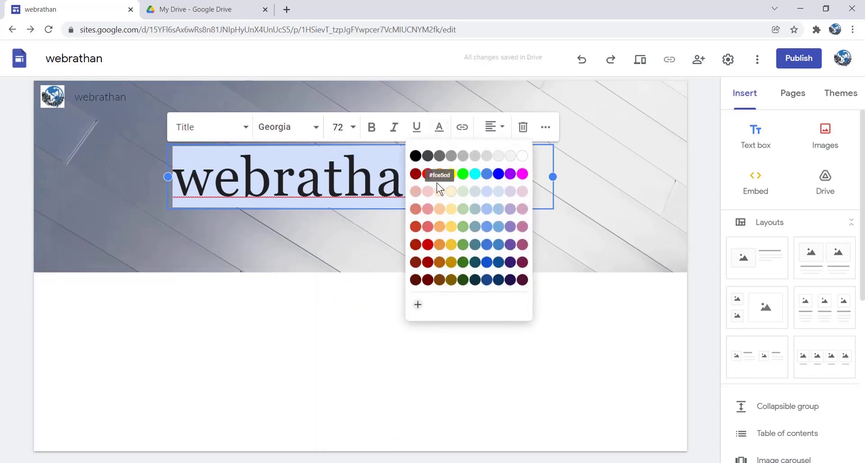
click(427, 174)
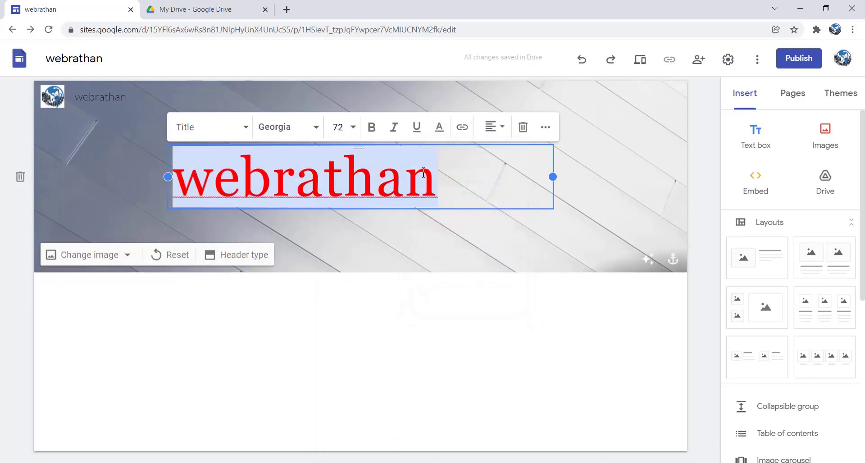
click(495, 255)
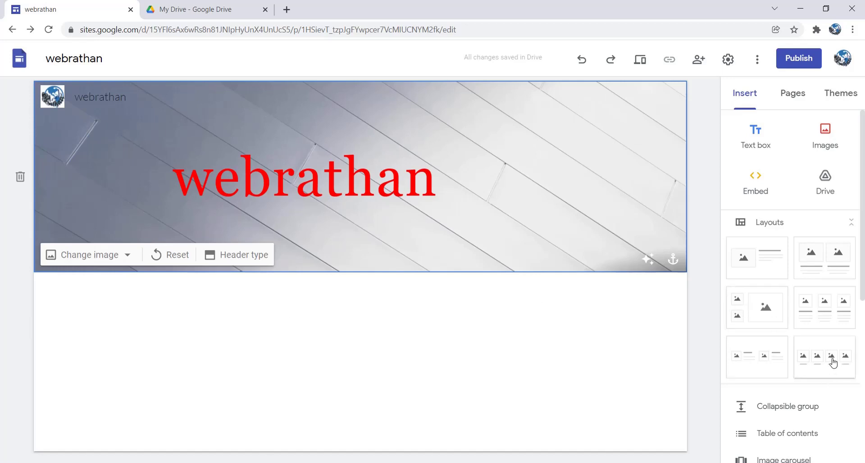
Step: Add a four-image row with Slide11.jpg from Drive in its first slot
drag(833, 362, 238, 339)
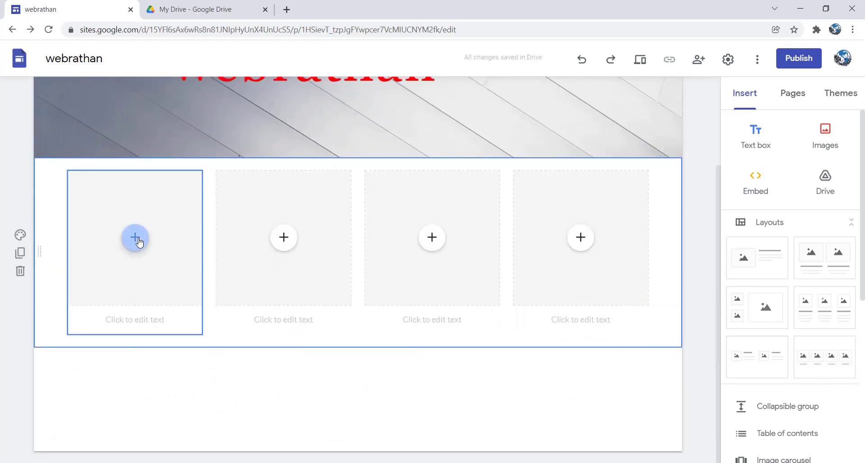
click(136, 239)
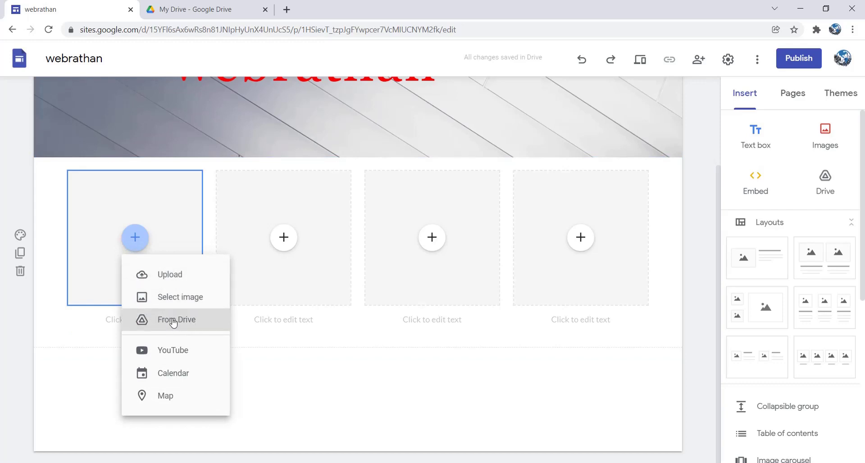
click(187, 319)
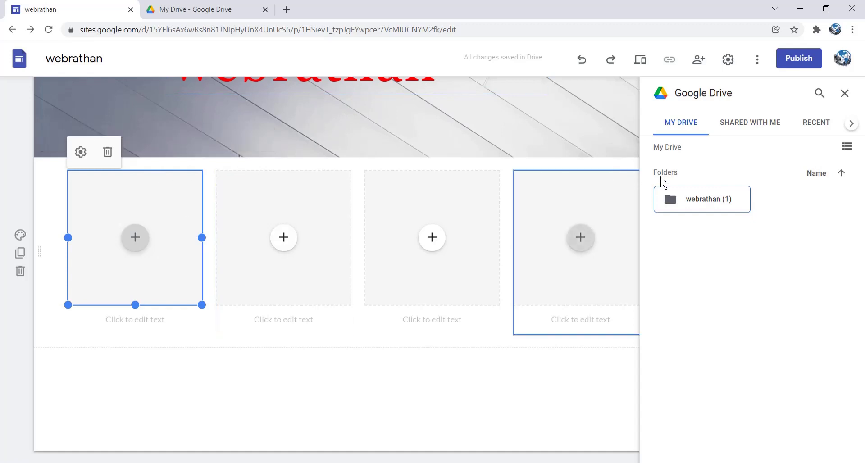
click(711, 203)
double_click(711, 203)
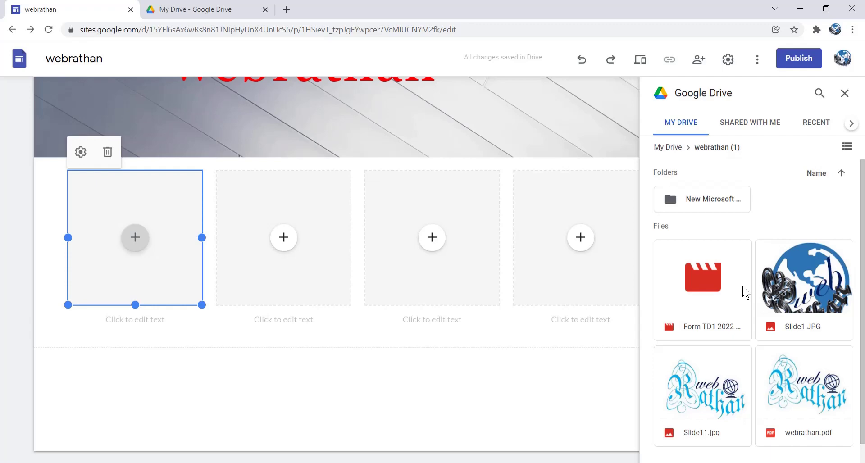
click(697, 387)
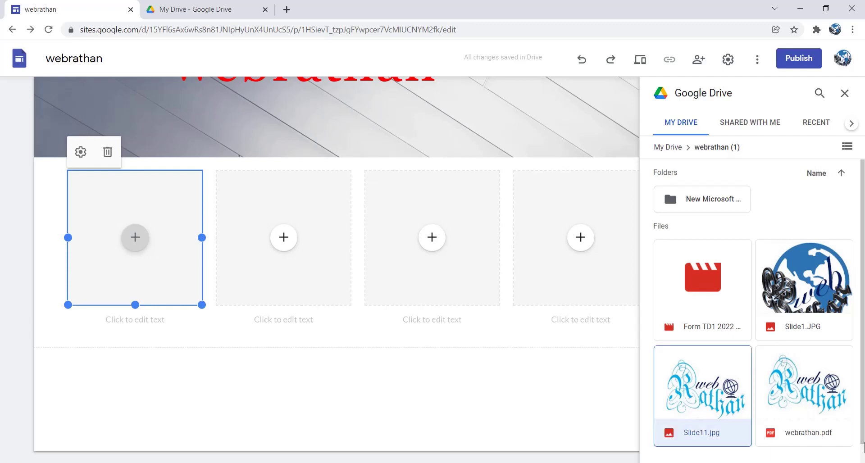
click(831, 449)
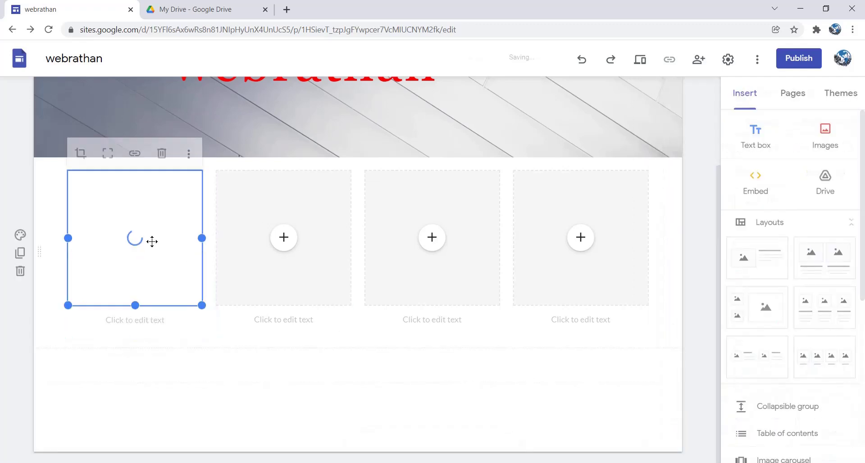
Step: Caption the first image 'webrathan'
click(136, 319)
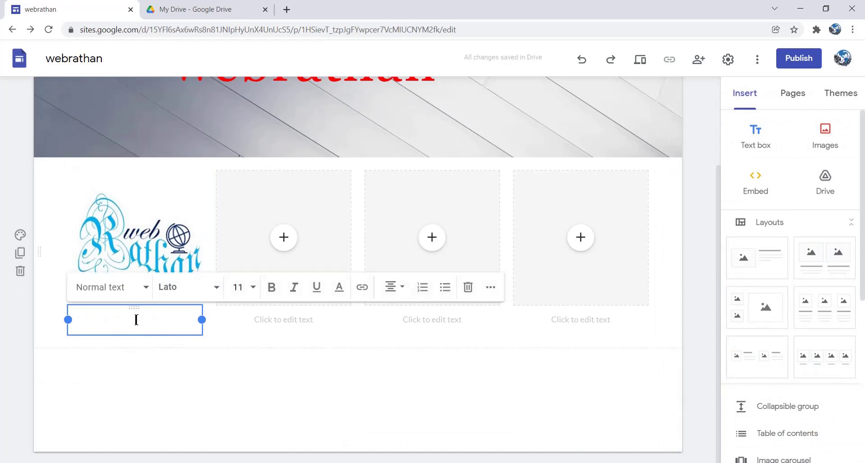
text(we)
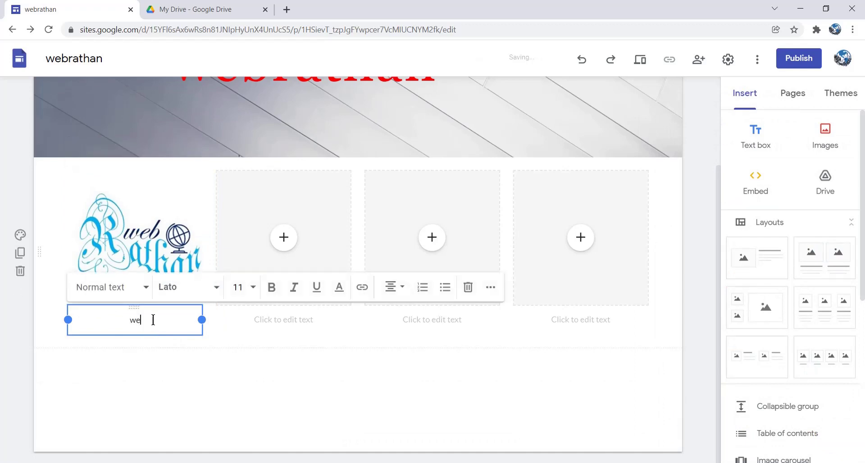
text(brathan)
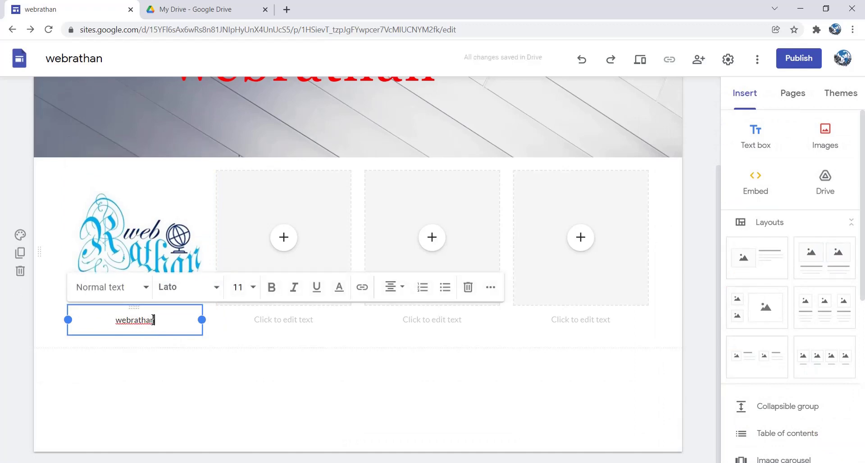
click(140, 362)
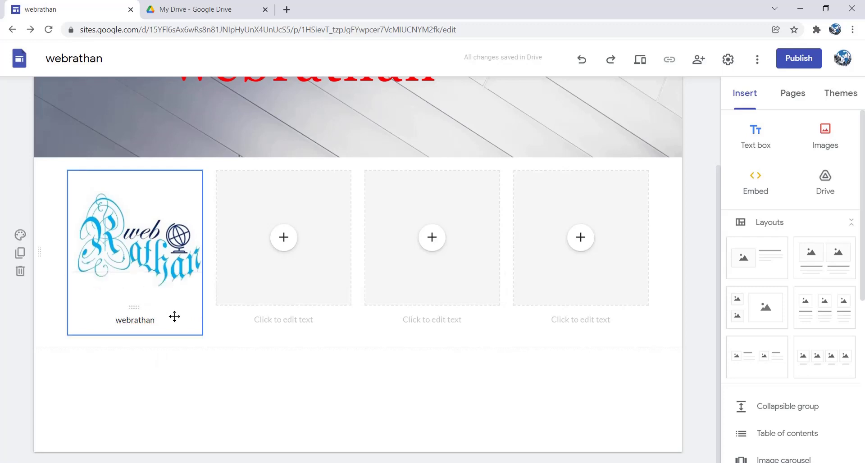
Step: Insert a button named 'Download' from the Insert panel, leaving its link blank
scroll(784, 315, down, 2)
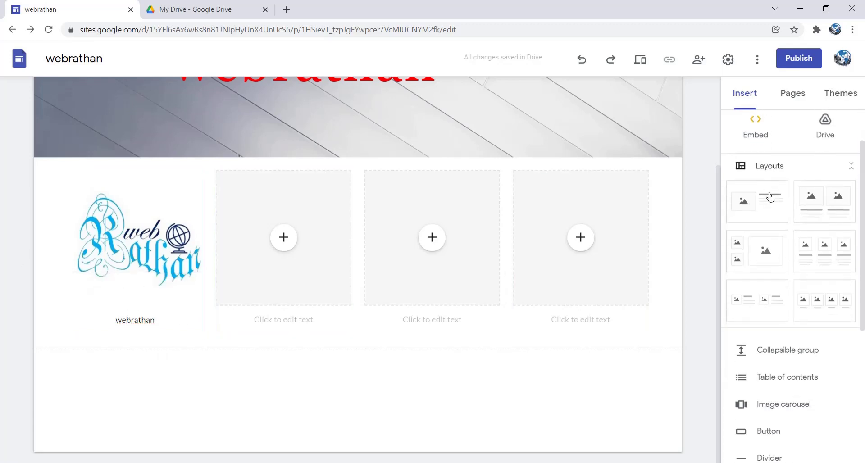
scroll(796, 301, down, 3)
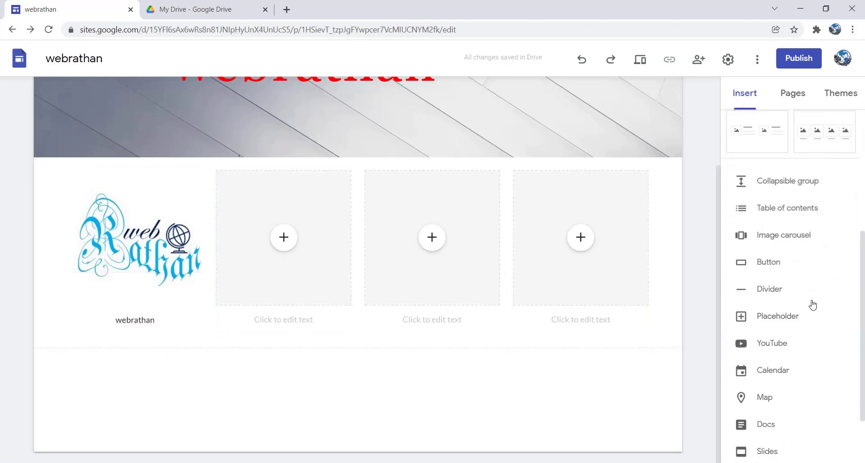
click(764, 263)
text(Download)
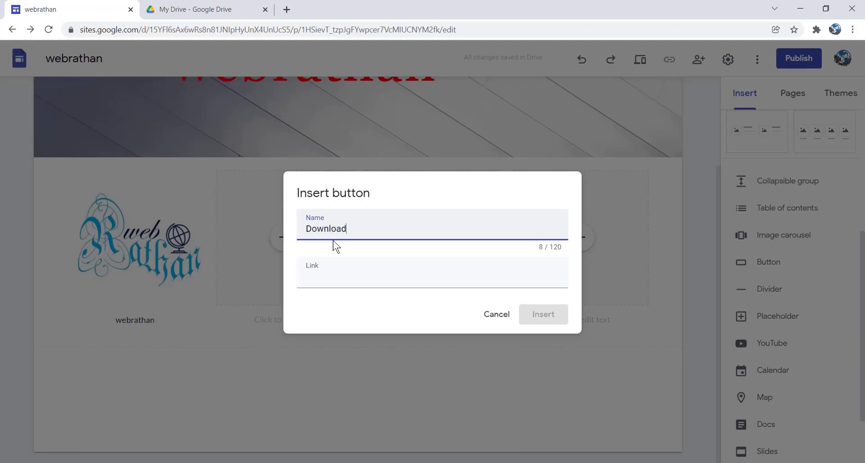
click(321, 278)
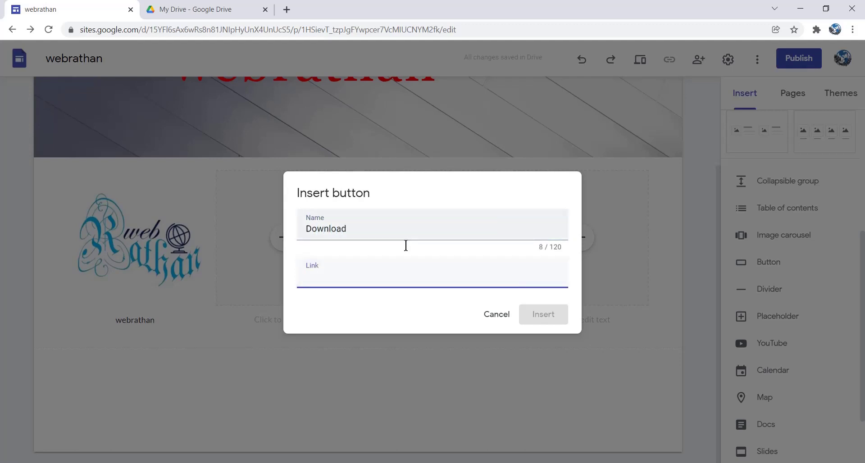
Step: Share webrathan.pdf in Drive so anyone with the link can view, and copy its link
click(180, 9)
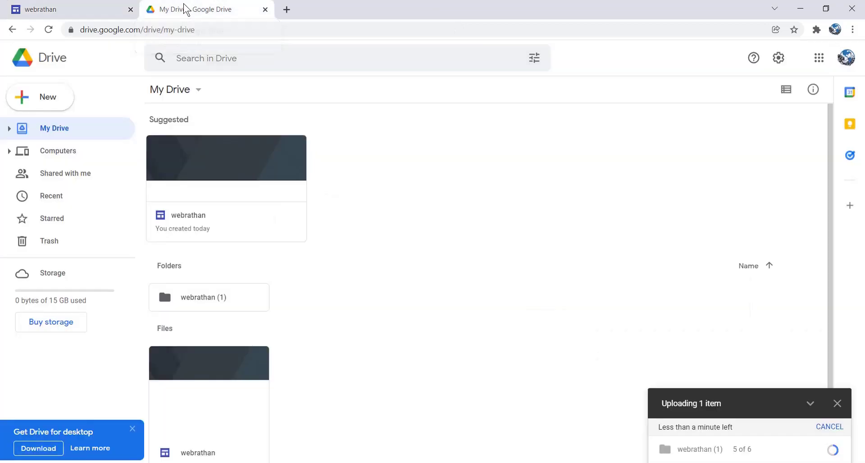
double_click(201, 298)
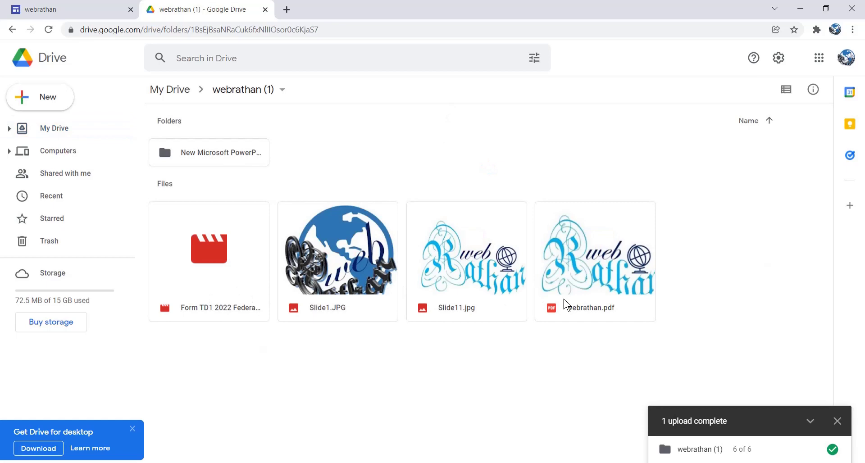
click(604, 272)
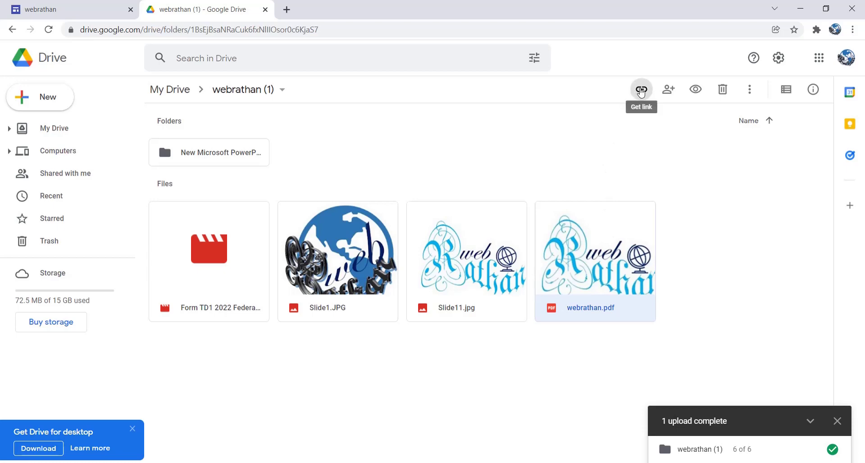
click(638, 90)
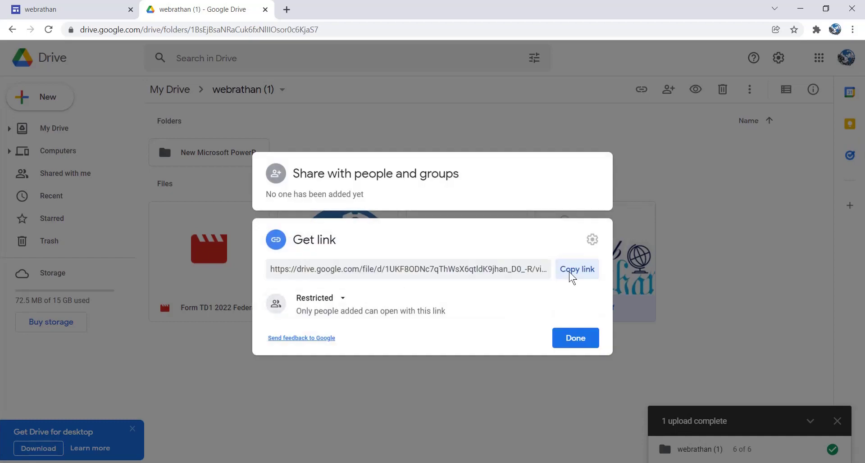
click(577, 270)
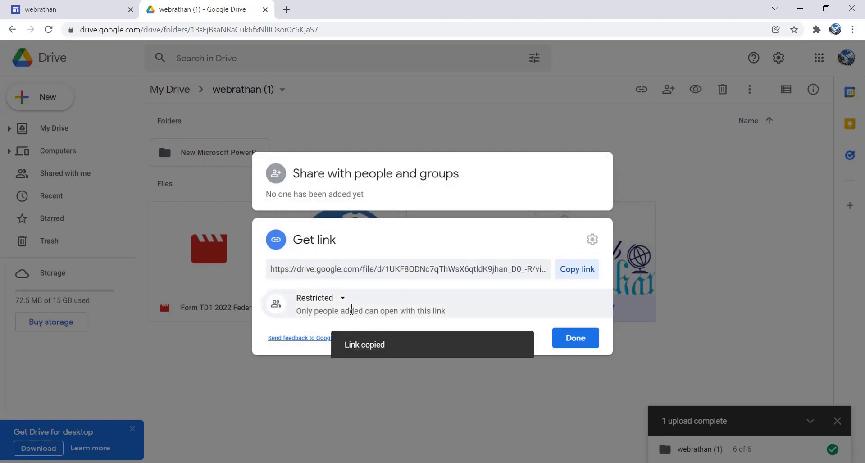
click(343, 299)
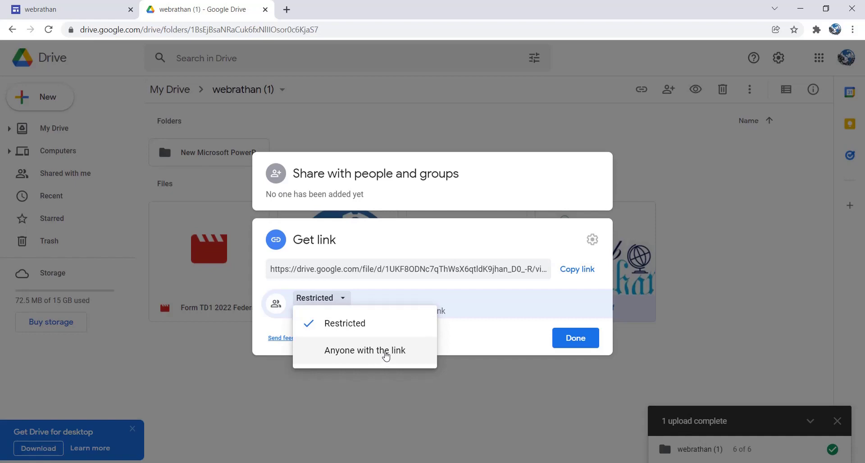
click(386, 356)
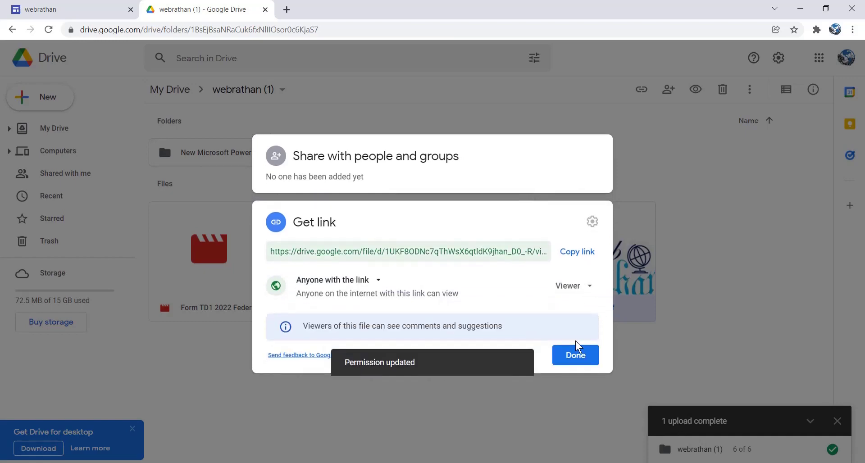
click(575, 356)
Step: Insert a Download button linked to the pasted Drive link and drag it beneath the webrathan caption
click(68, 9)
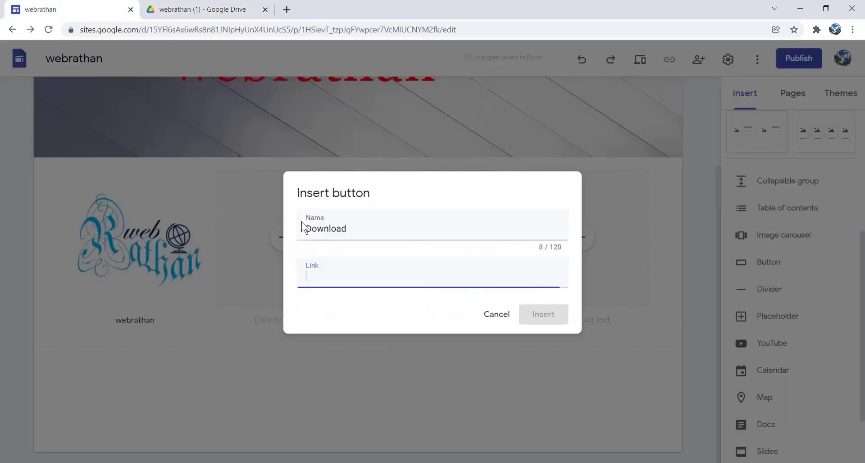
click(377, 282)
key(ctrl+v)
click(545, 315)
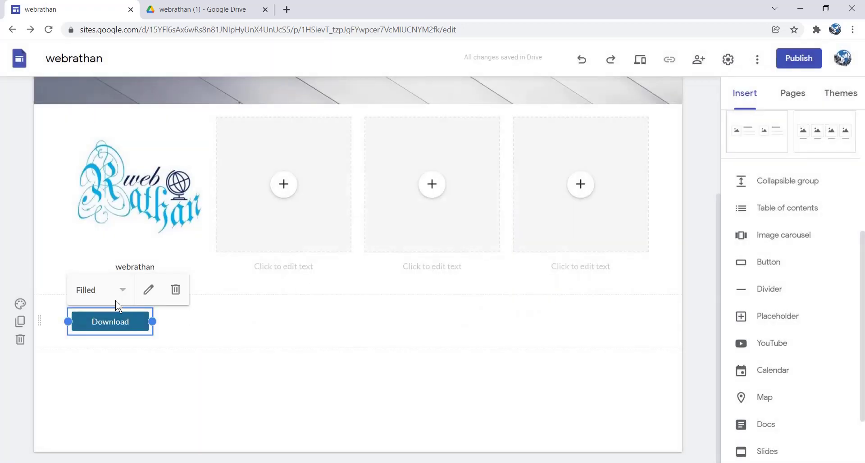
drag(103, 320, 118, 270)
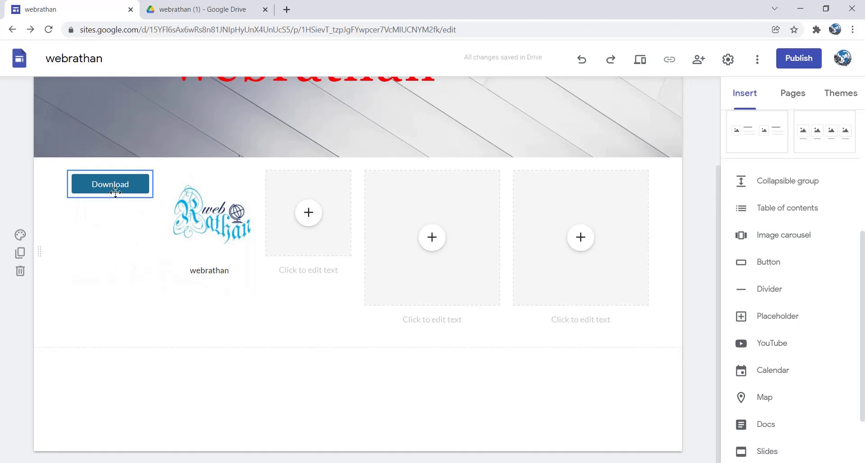
drag(115, 192, 201, 277)
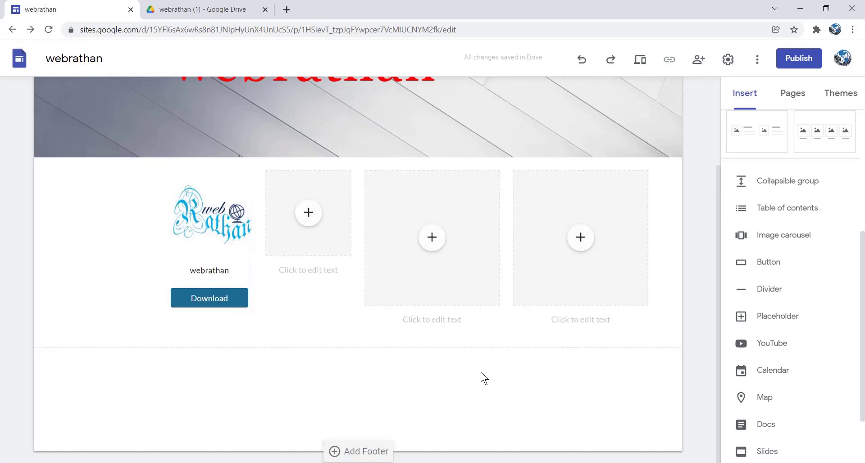
mouse_move(209, 223)
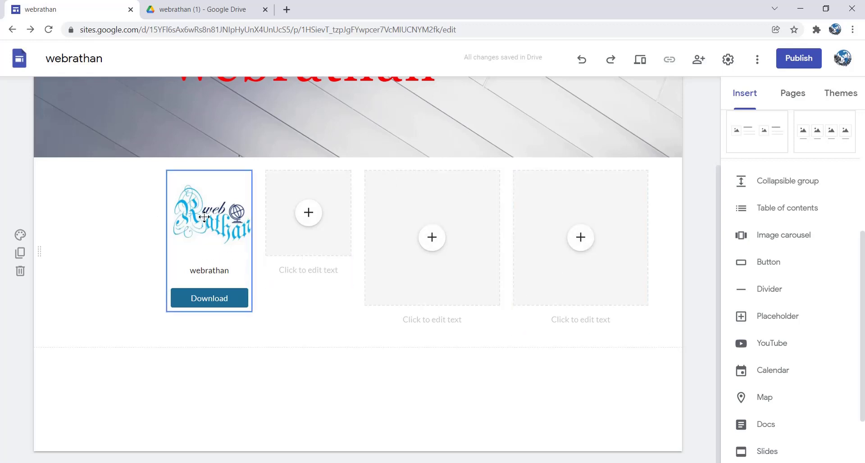
Step: Shift the logo column left, enlarge the webrathan logo and uncrop it to show the whole image
drag(204, 216, 206, 218)
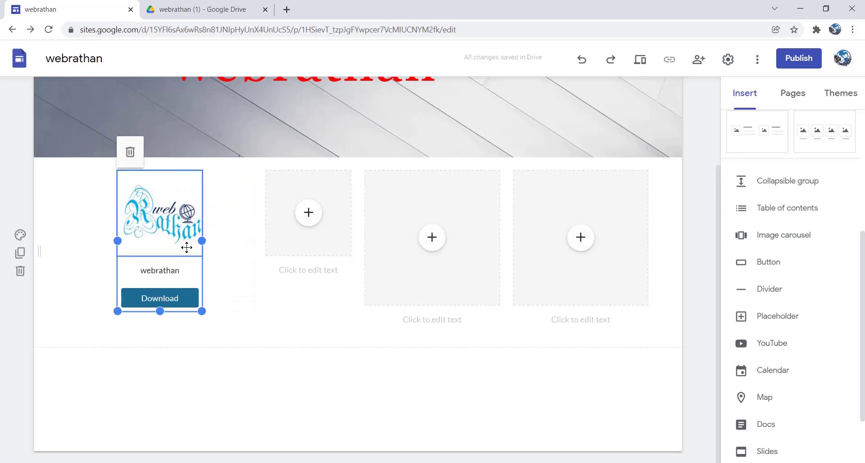
drag(189, 241, 175, 227)
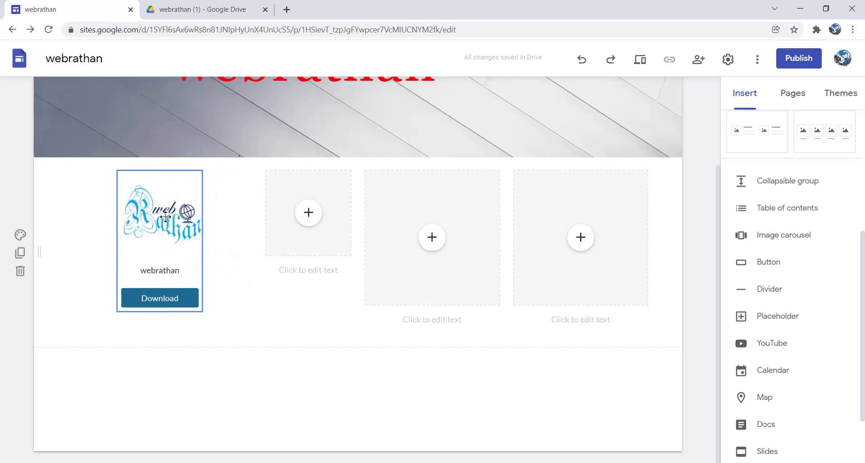
double_click(160, 215)
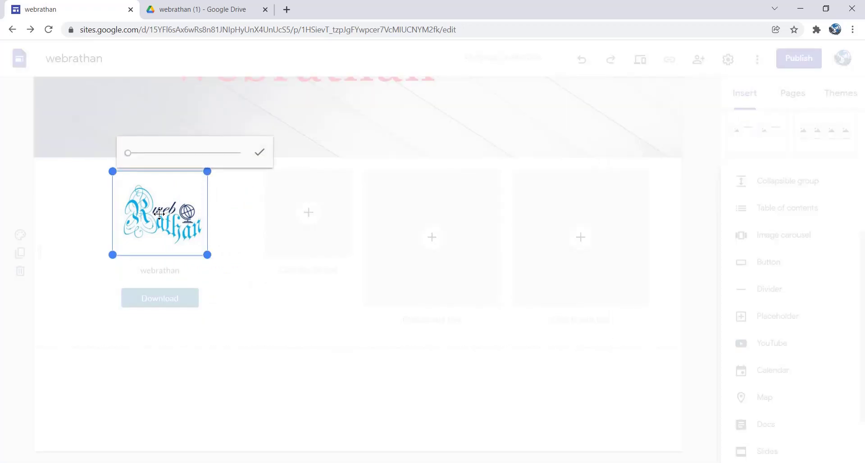
click(252, 377)
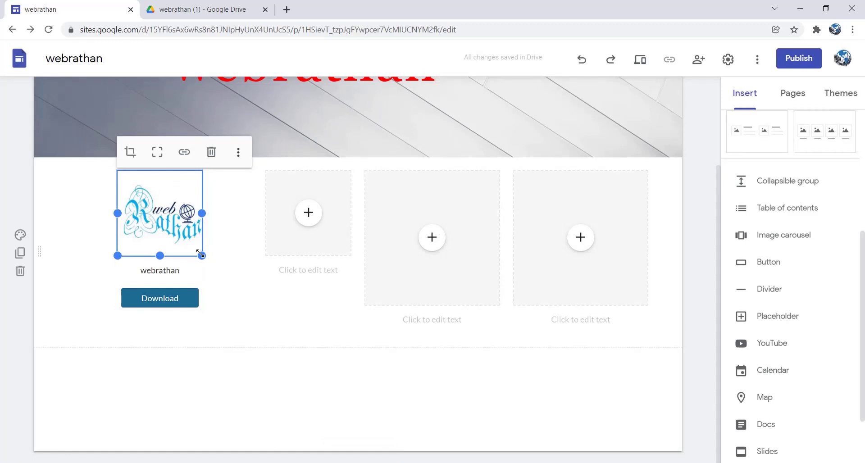
drag(201, 255, 251, 368)
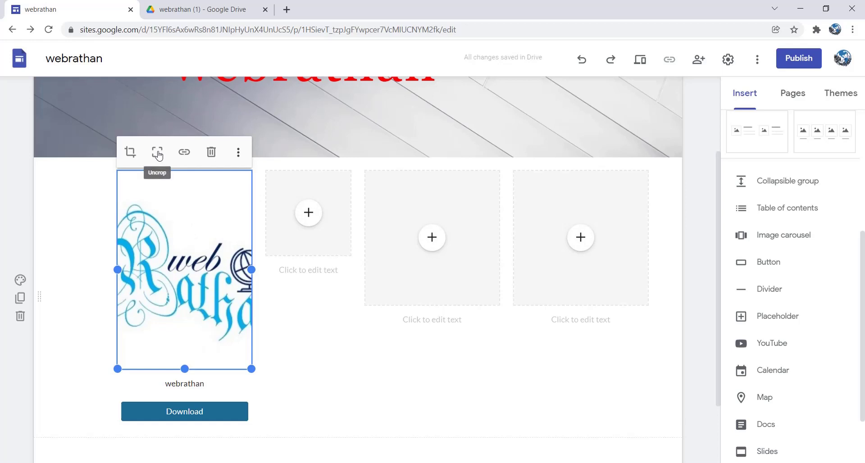
click(157, 153)
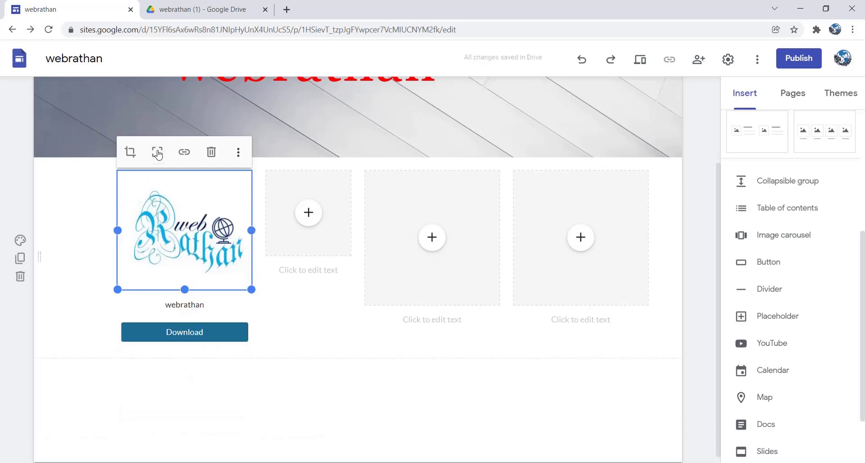
click(333, 380)
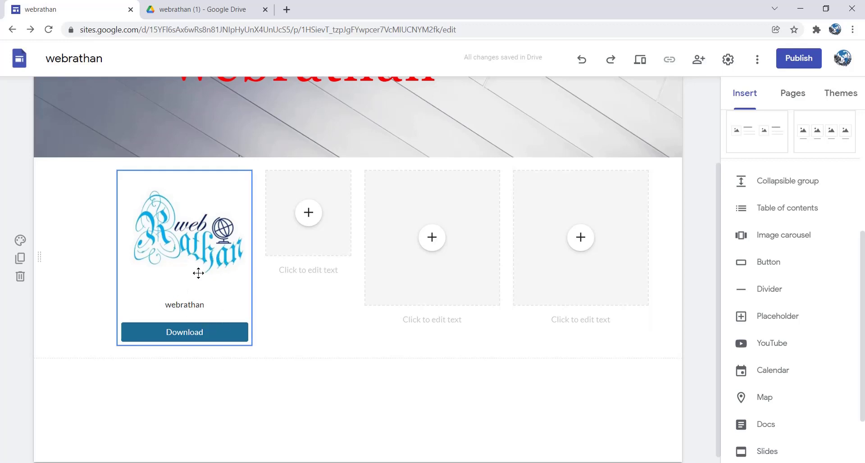
Step: Add a new page named Page1 from the Pages panel
click(798, 97)
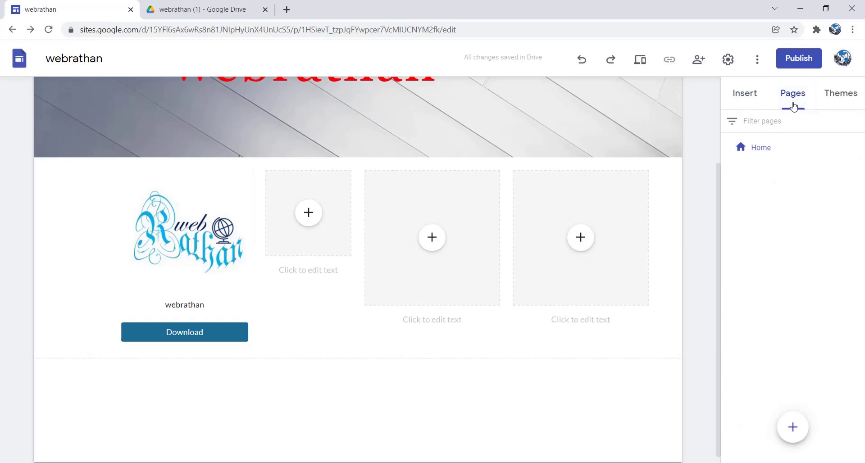
scroll(633, 165, up, 3)
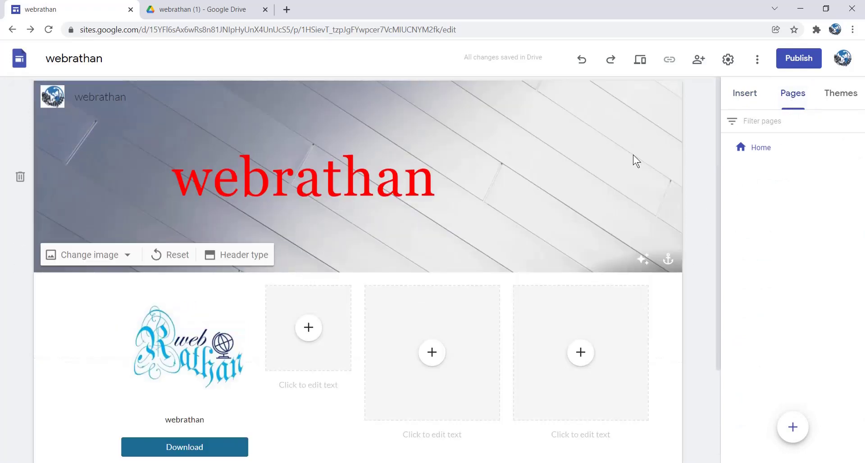
scroll(638, 171, down, 2)
scroll(617, 162, up, 2)
scroll(646, 170, down, 3)
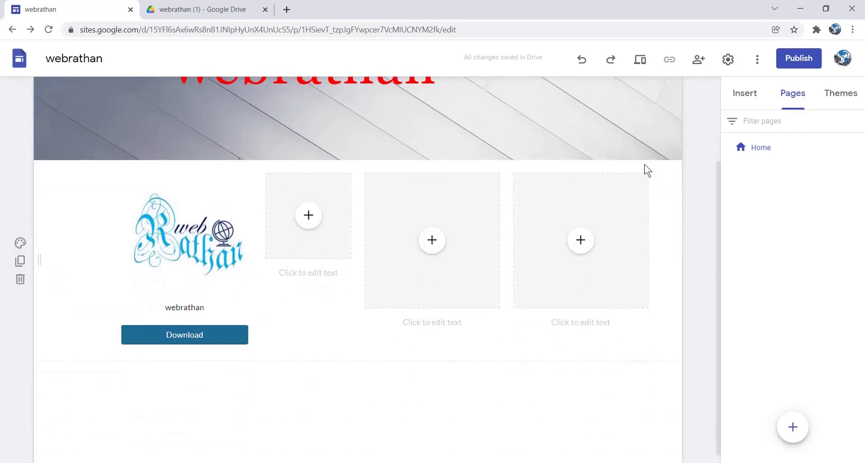
scroll(647, 170, up, 3)
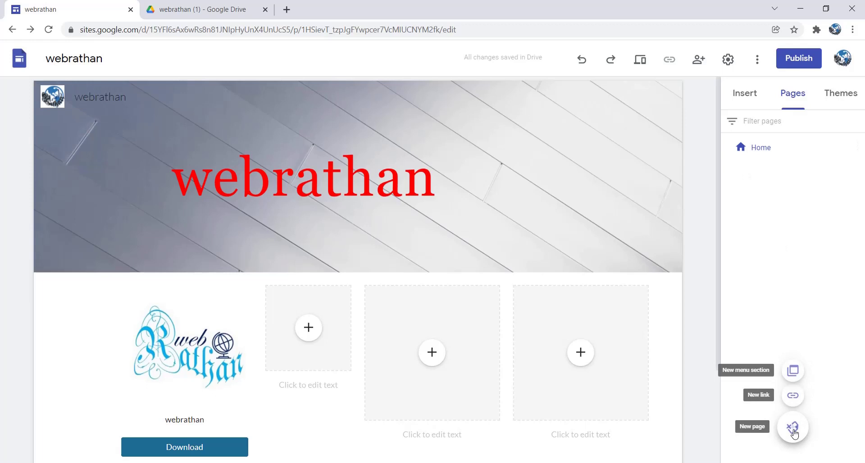
click(794, 428)
text(Page1)
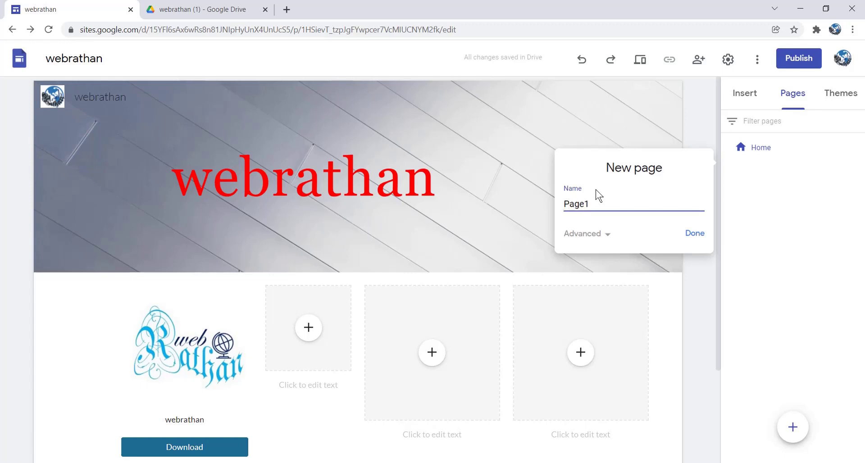
click(696, 234)
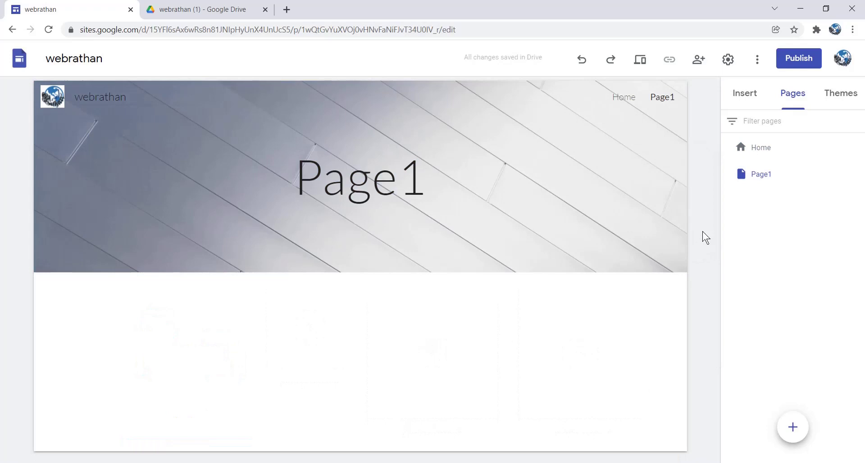
mouse_move(662, 97)
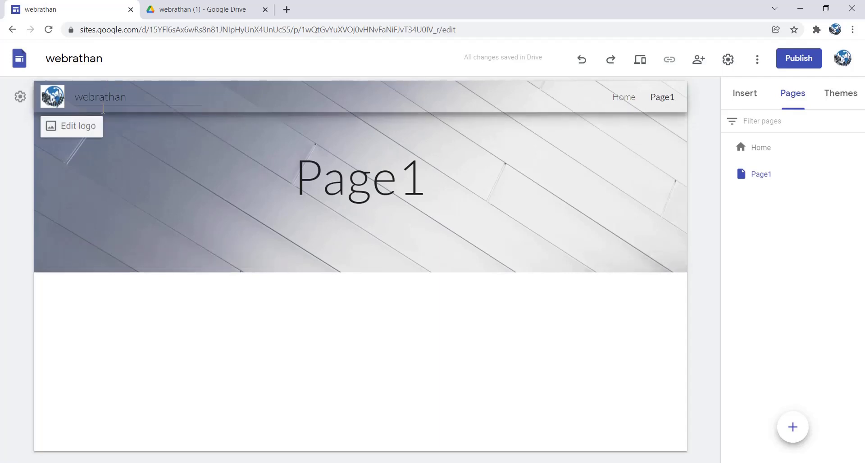
Step: Set the header Navigation Mode to Side and open the menu listing Home and Page1
click(19, 96)
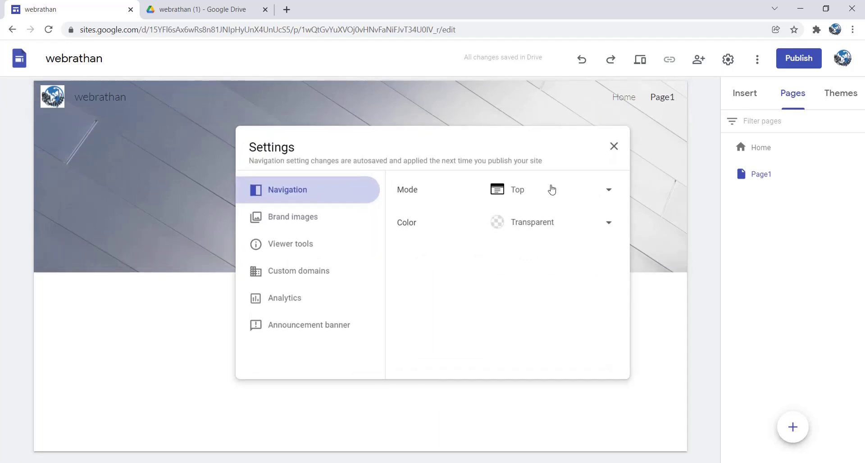
click(609, 194)
click(517, 217)
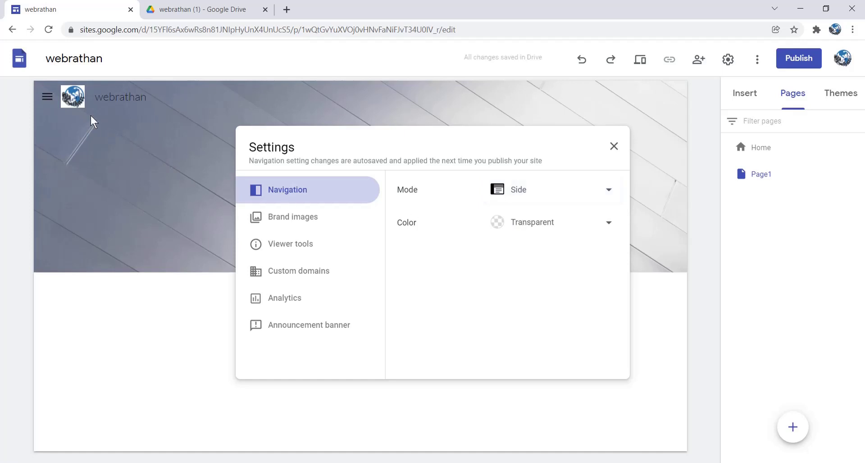
click(48, 97)
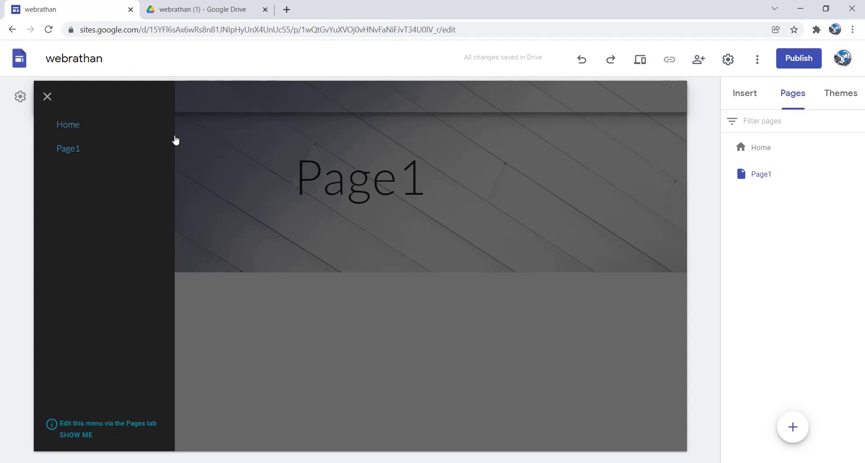
Step: Apply the Vision theme to the site after briefly trying Level
click(837, 92)
scroll(828, 319, down, 5)
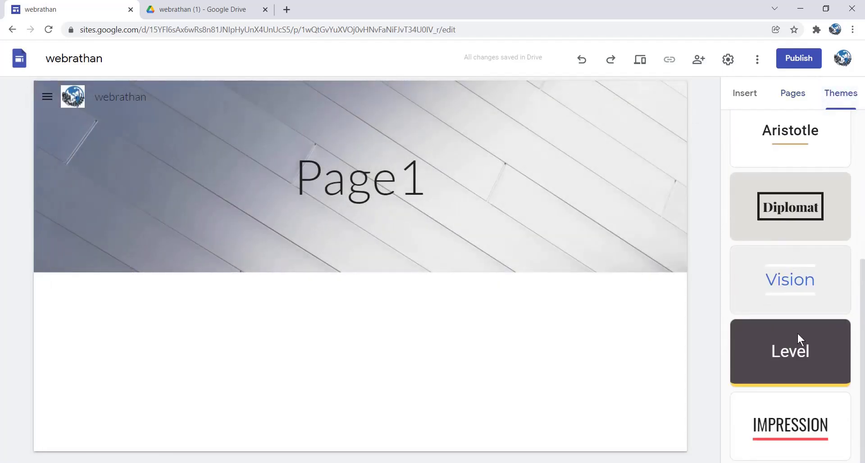
click(792, 363)
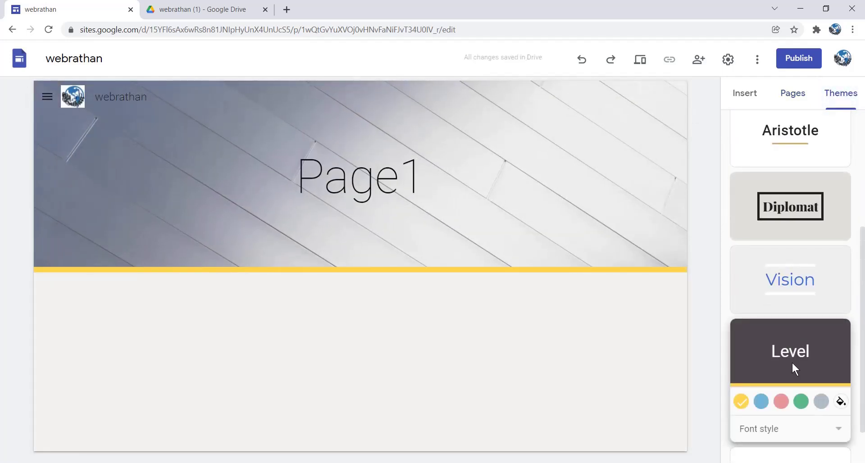
click(47, 97)
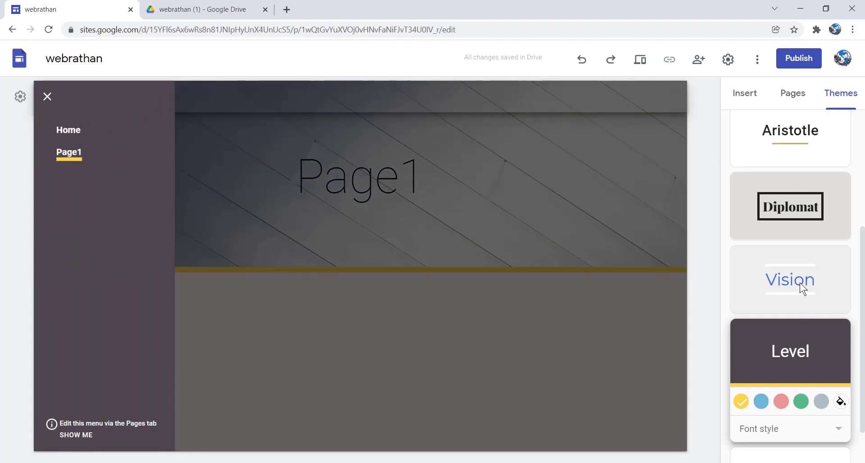
click(802, 289)
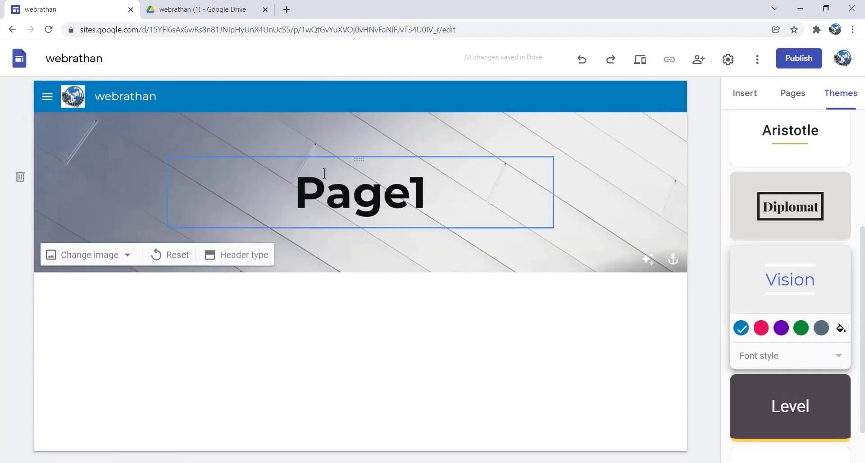
Step: Set Navigation Mode back to Top and check the Home and Page1 links
click(49, 100)
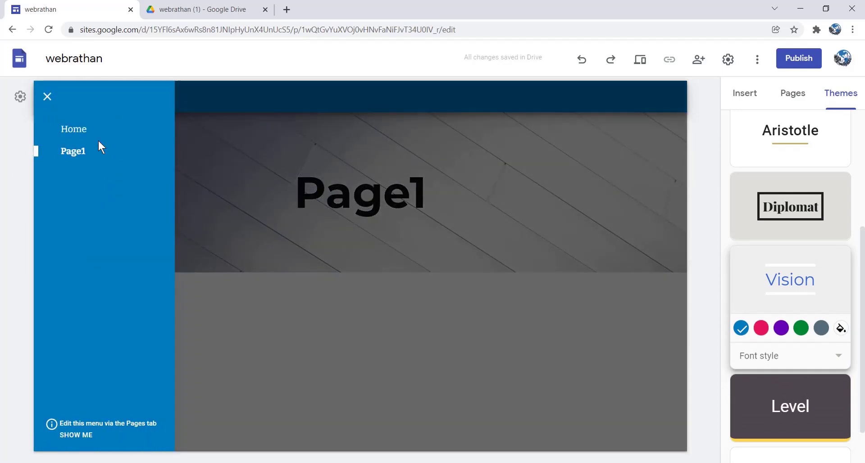
click(223, 226)
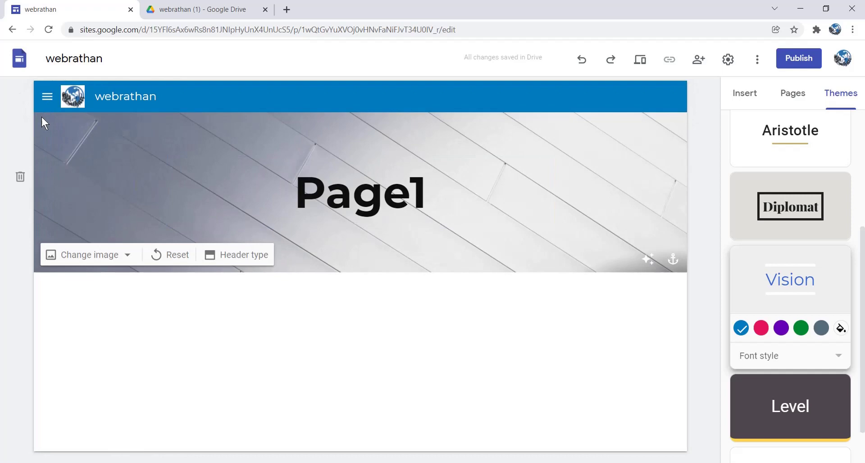
click(47, 96)
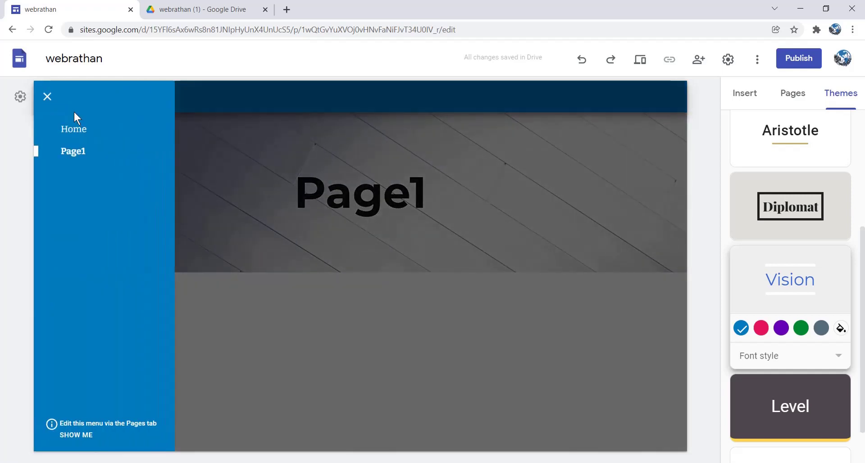
click(20, 97)
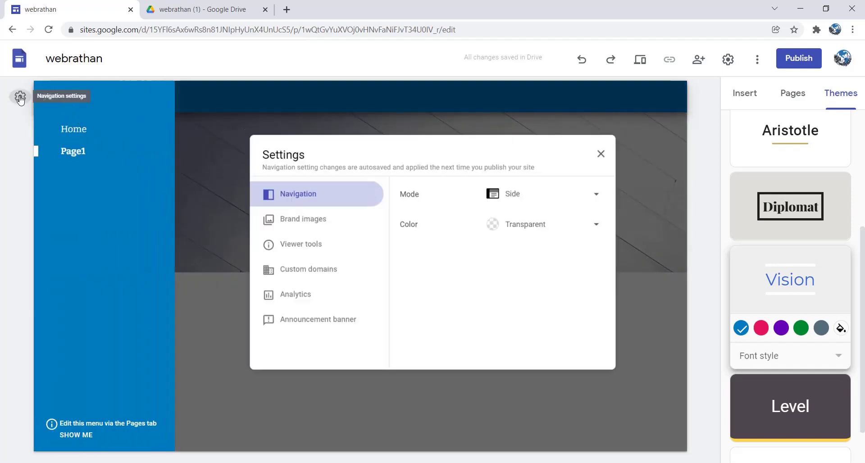
click(566, 200)
click(534, 164)
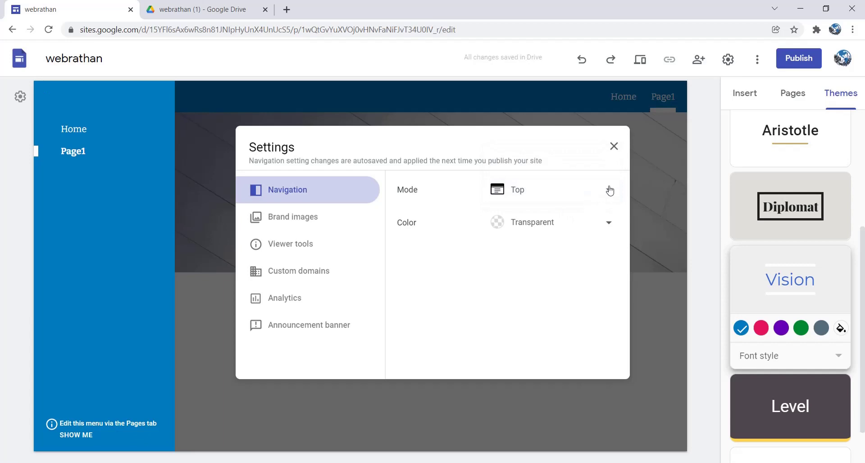
click(684, 294)
click(618, 100)
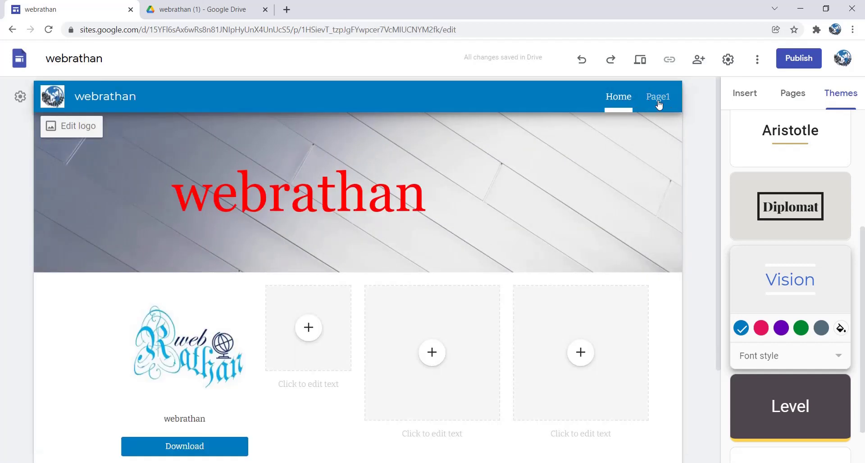
click(658, 98)
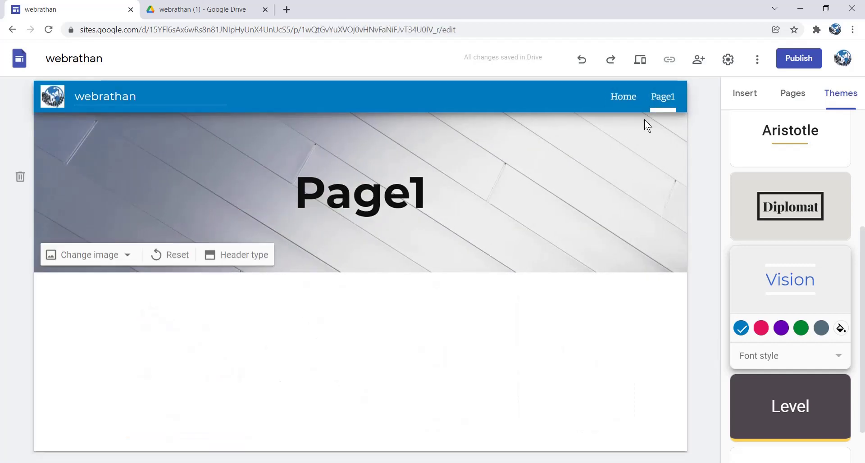
Step: Rename the Home page to HOME in the Pages list
click(441, 195)
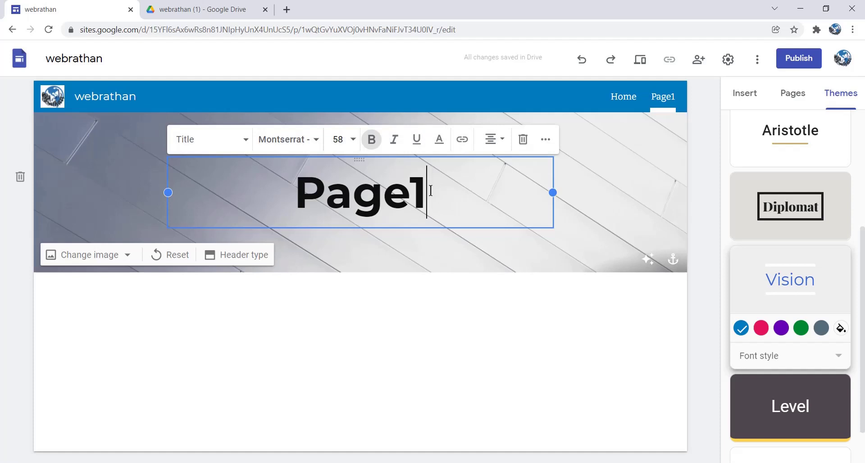
mouse_move(406, 96)
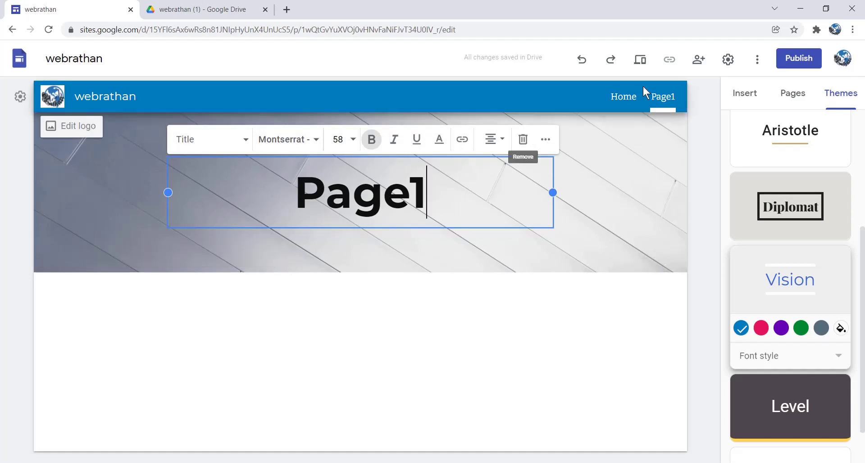
click(618, 96)
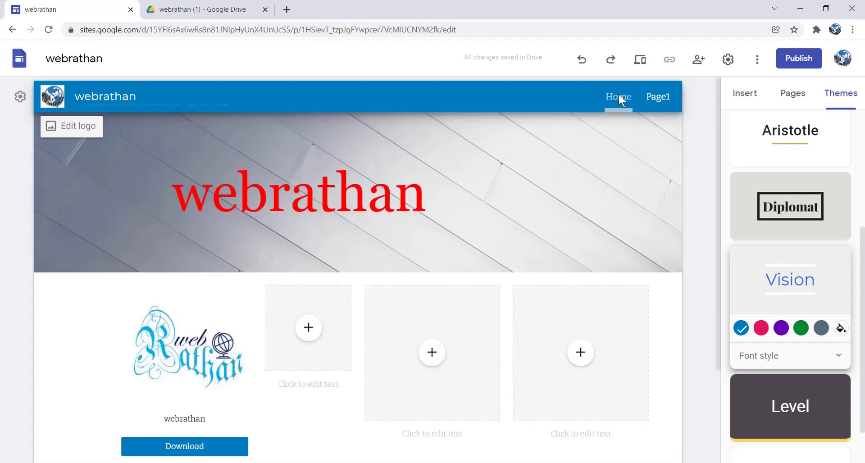
click(791, 95)
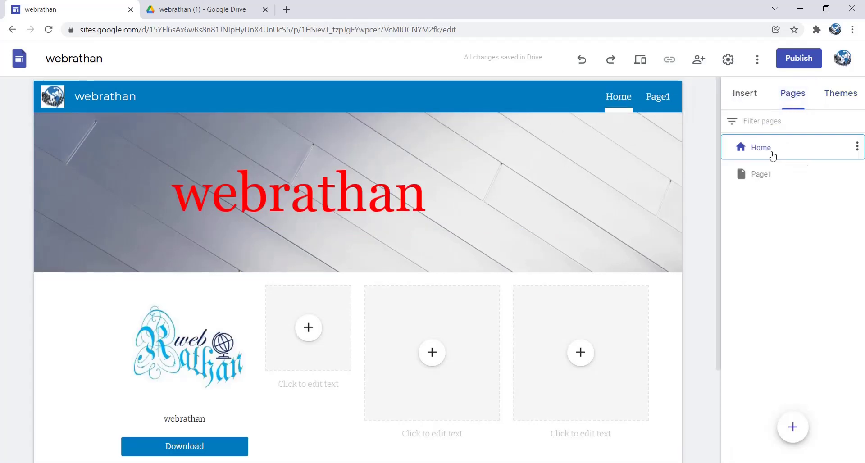
double_click(773, 156)
click(782, 148)
key(BackSpace)
key(BackSpace)
key(BackSpace)
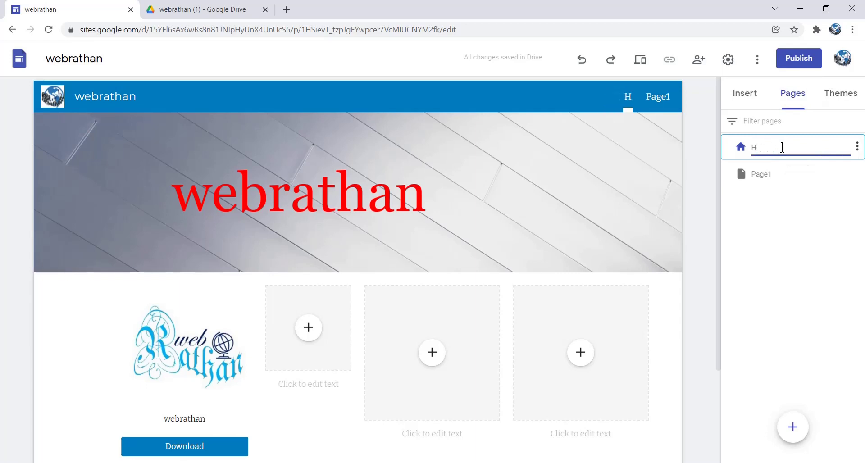
text(OME)
click(788, 218)
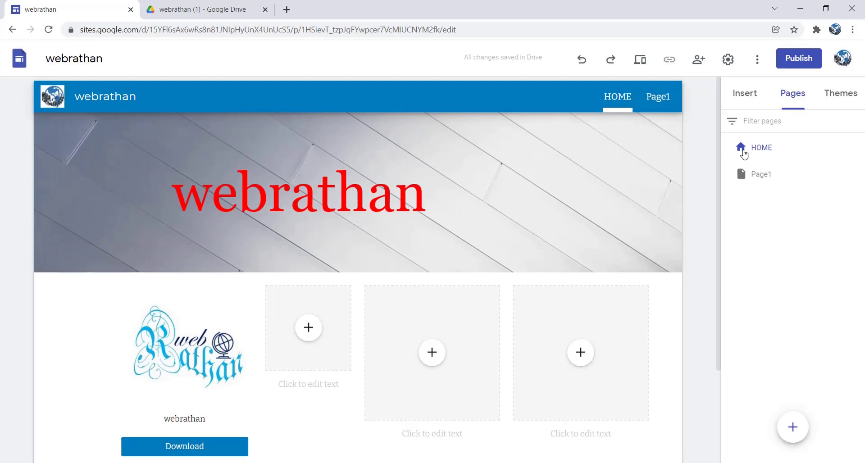
click(856, 174)
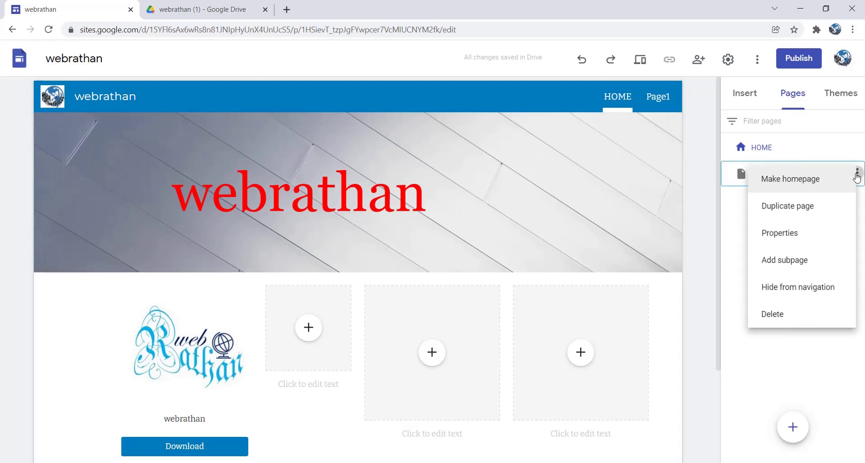
click(808, 262)
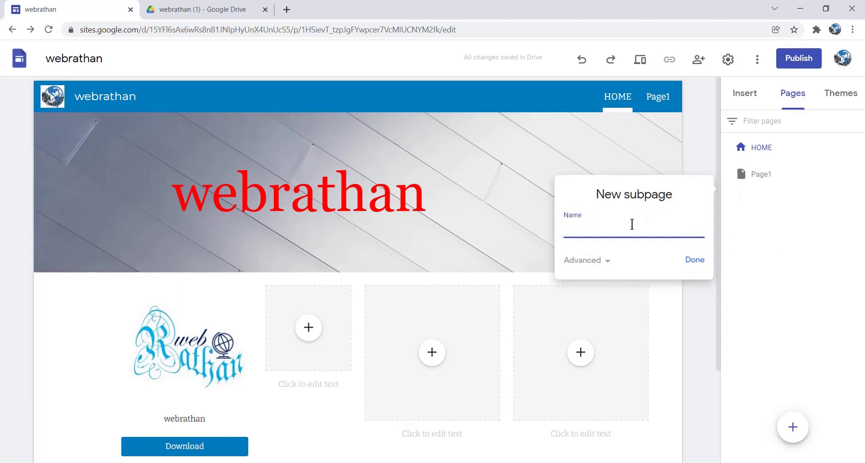
text(su)
click(696, 266)
mouse_move(656, 96)
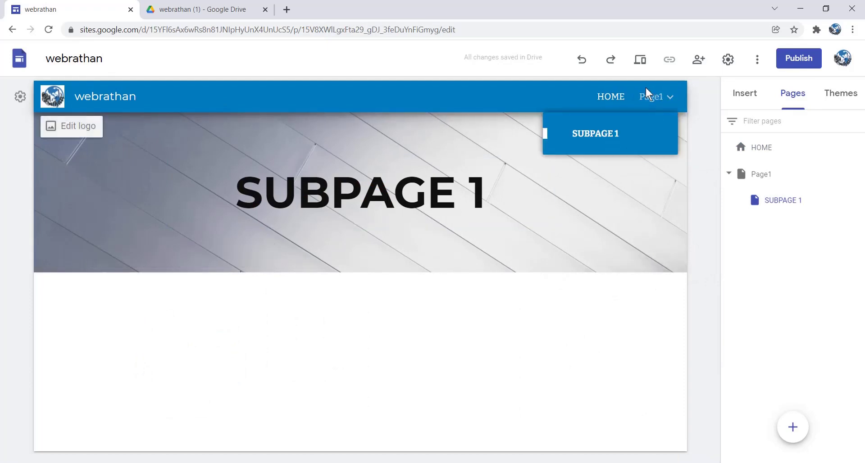
mouse_move(782, 200)
click(856, 199)
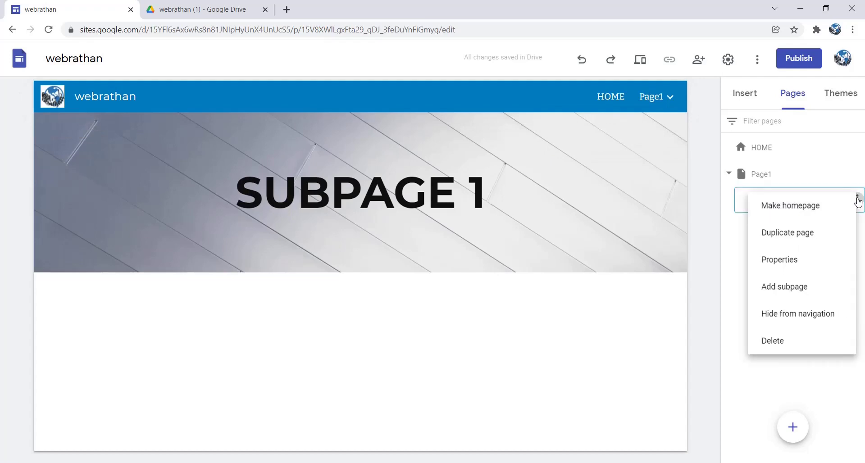
click(778, 342)
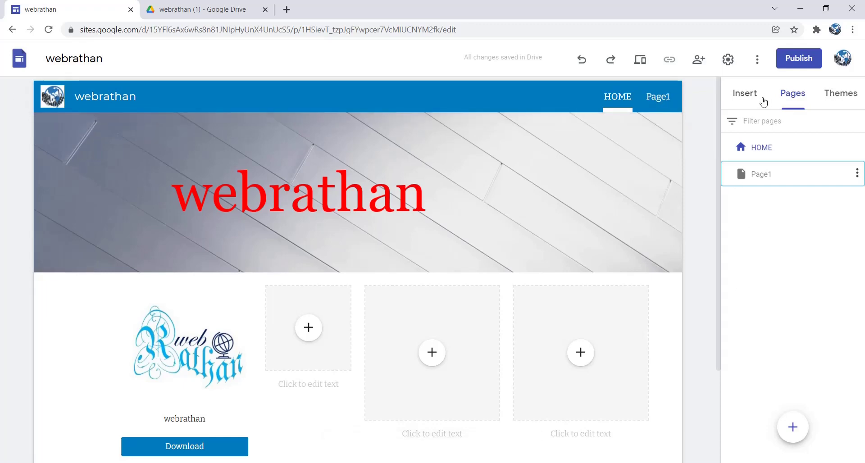
Step: Publish the site at the webrathan web address
scroll(381, 300, down, 2)
scroll(381, 299, up, 2)
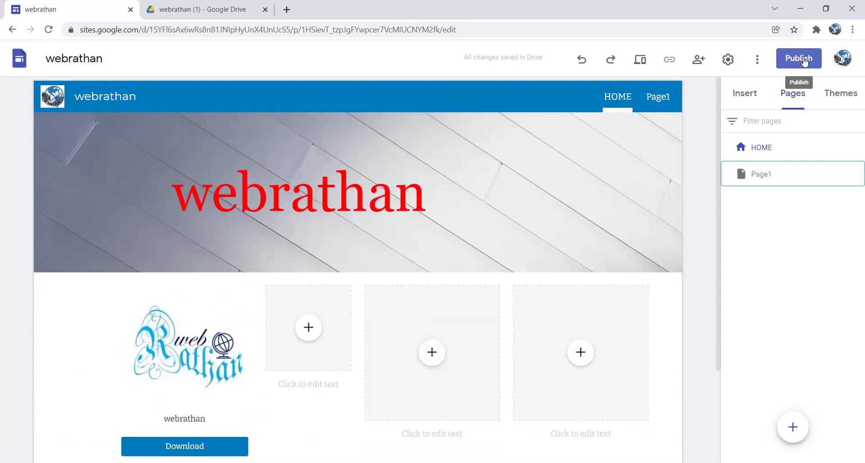
click(784, 59)
text(webrathan)
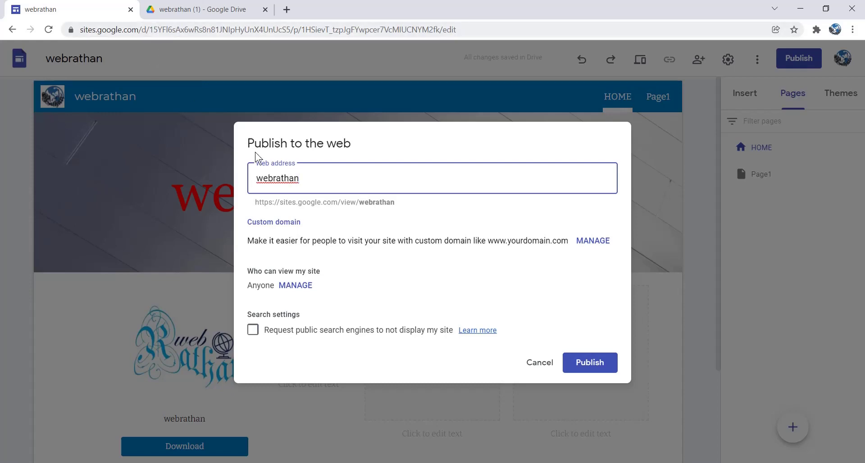
click(591, 363)
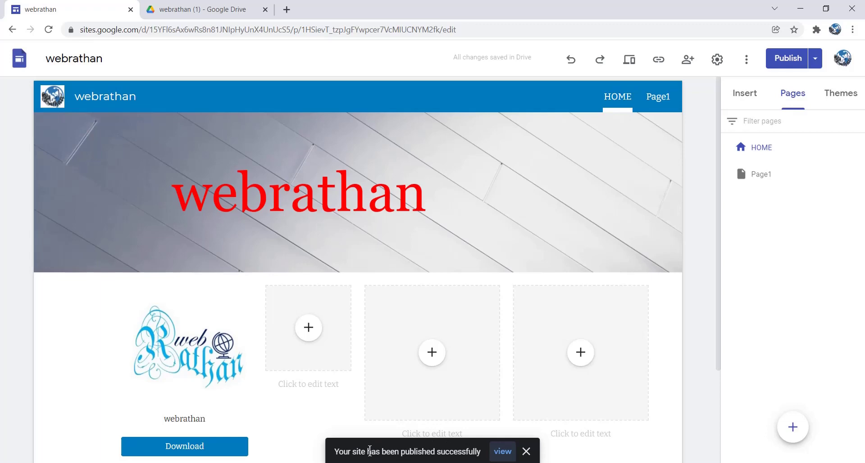
Step: View the live webrathan site in a new tab, visiting Page1 and then HOME
click(504, 454)
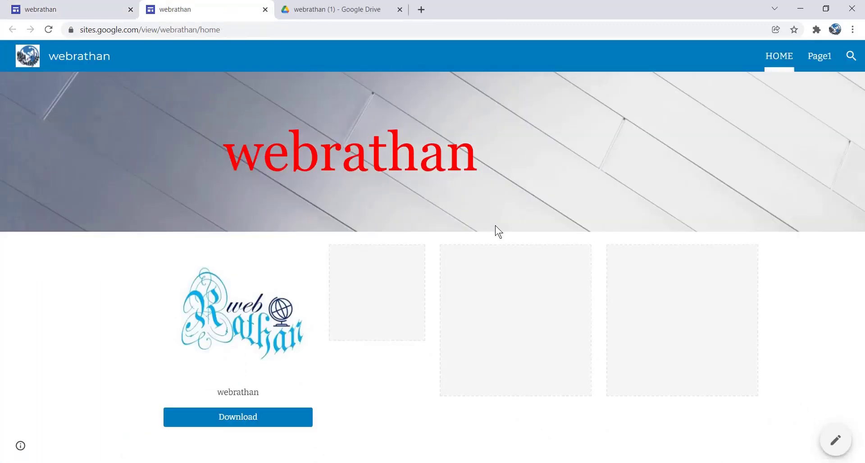
click(820, 56)
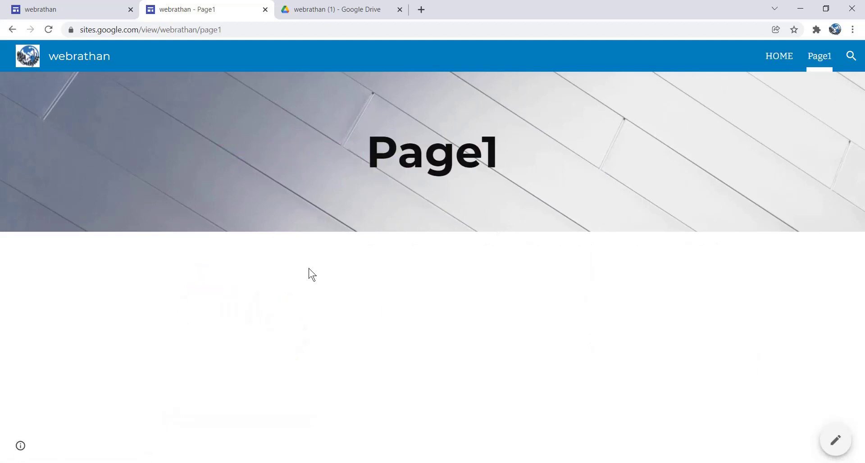
click(783, 62)
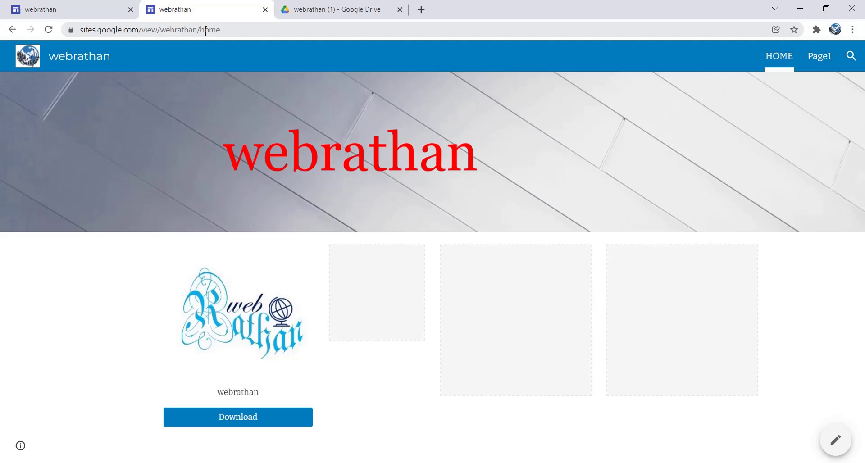
click(48, 63)
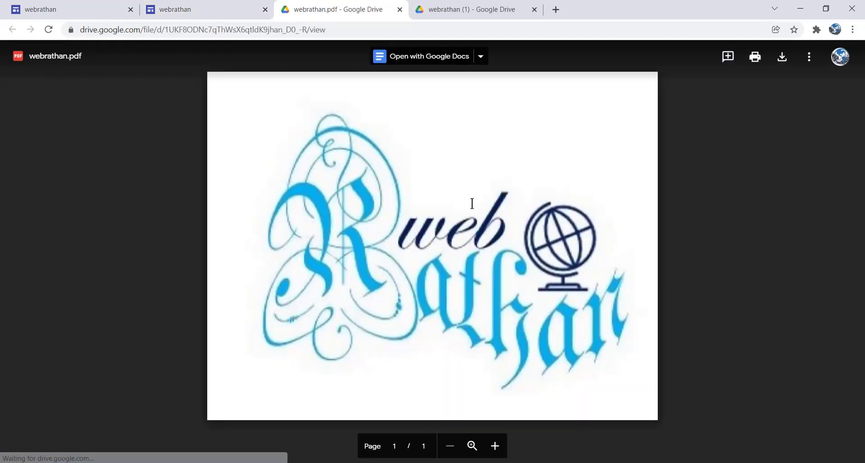
click(400, 10)
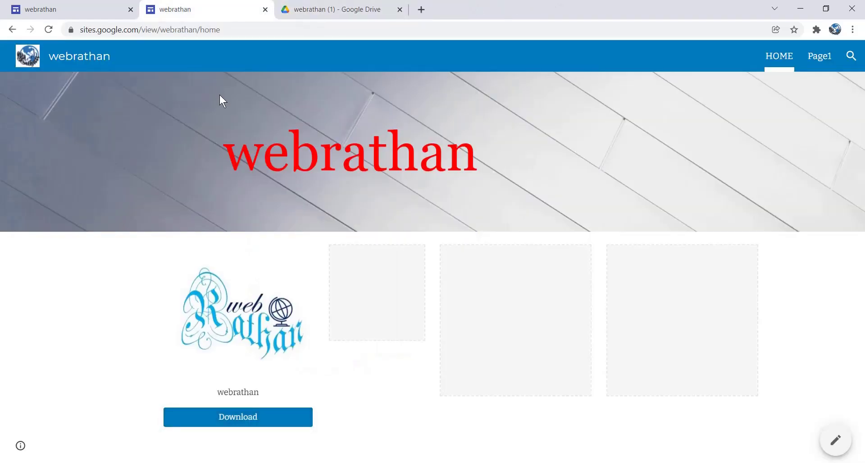